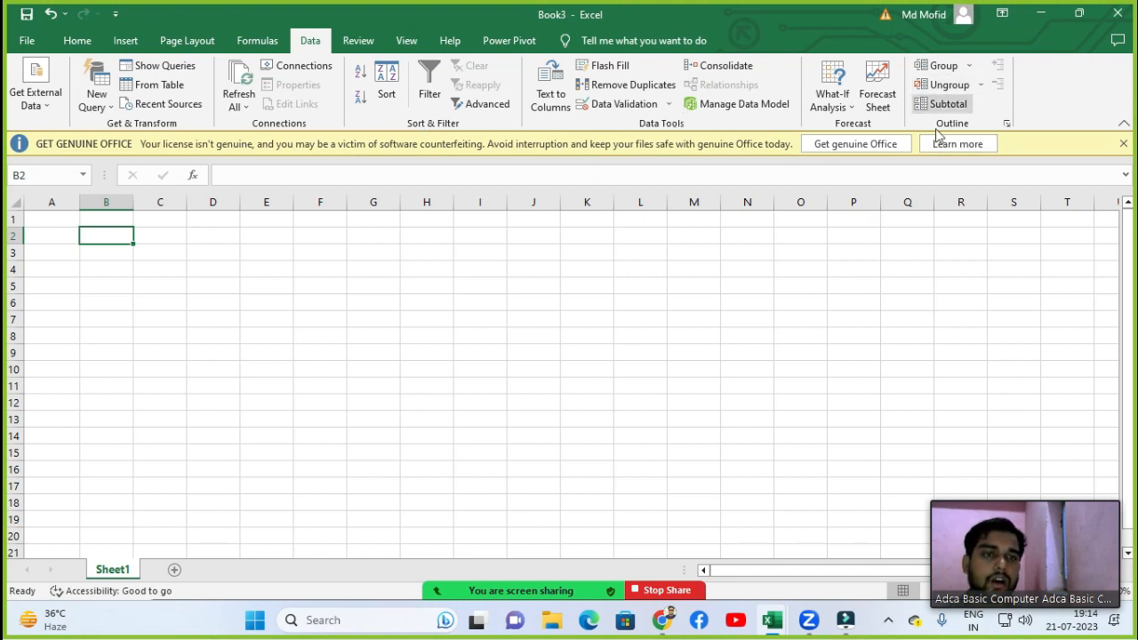
click(249, 279)
click(114, 247)
click(33, 217)
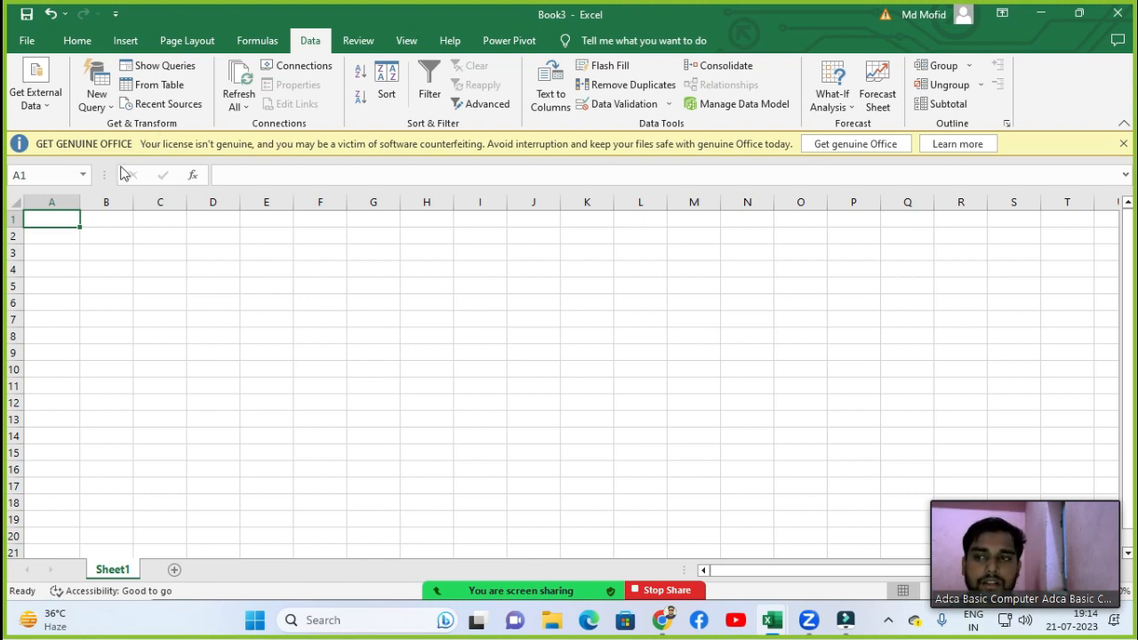
click(47, 113)
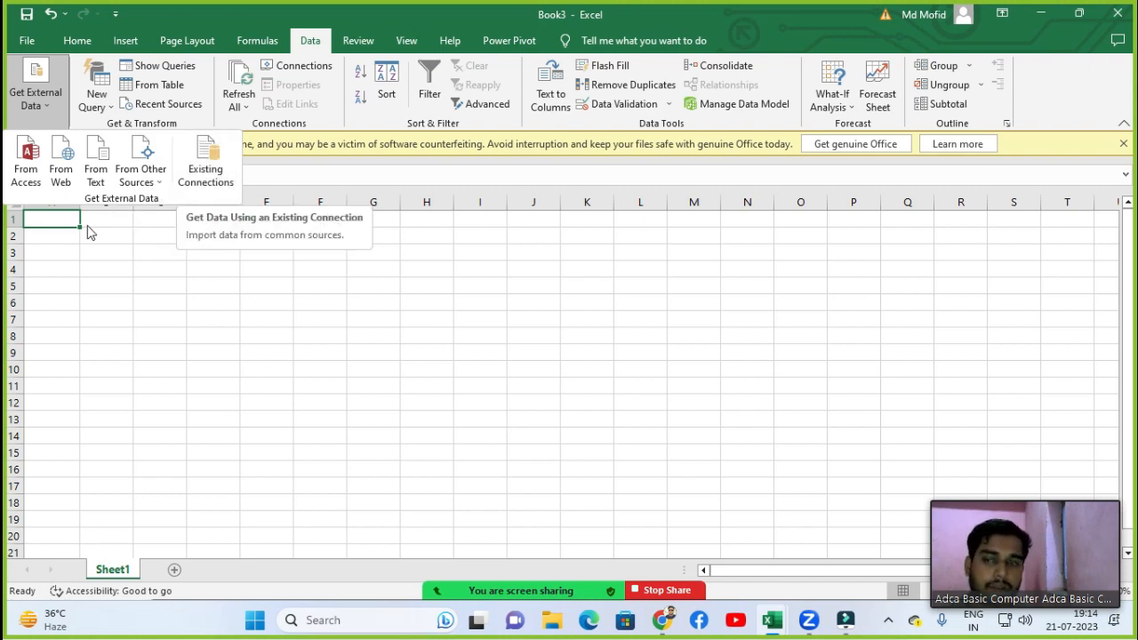
click(86, 257)
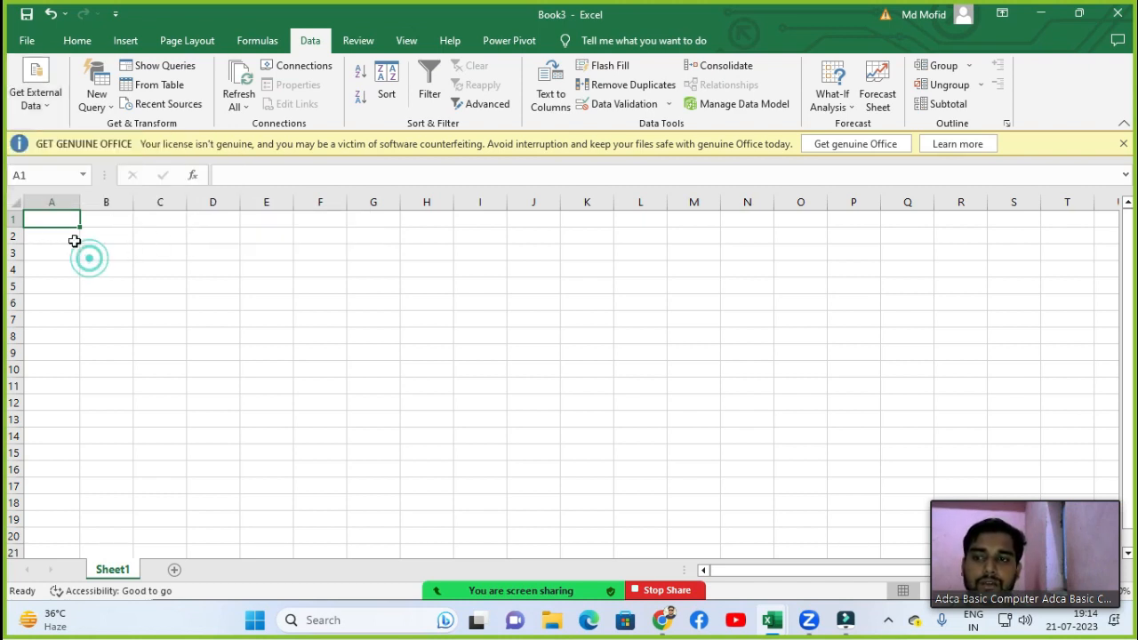
click(56, 214)
click(45, 103)
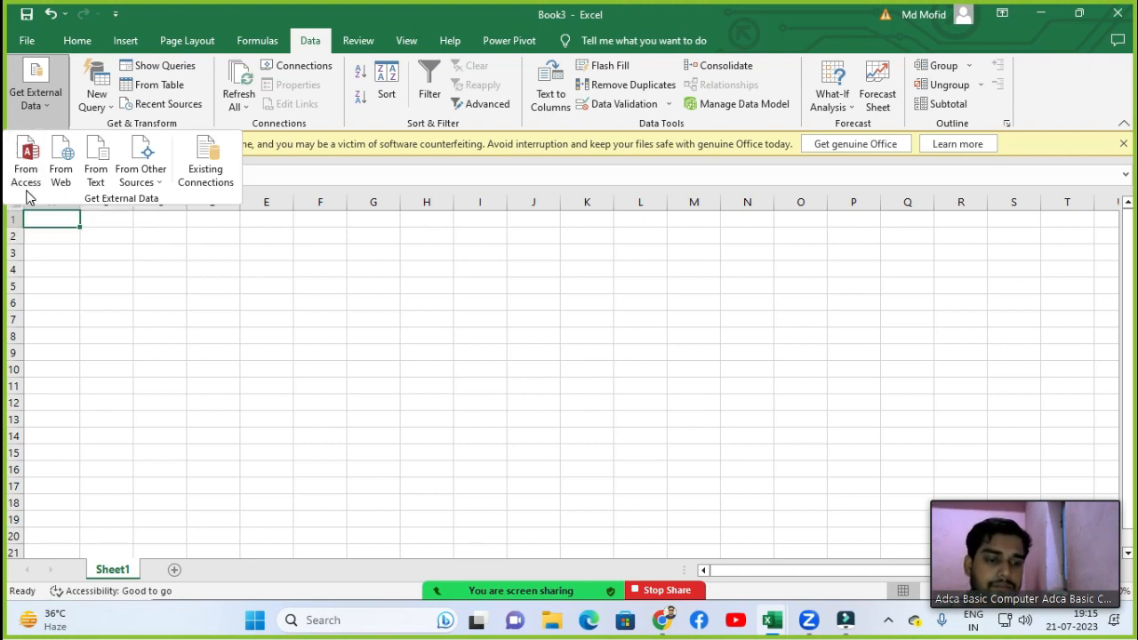
click(269, 317)
click(255, 267)
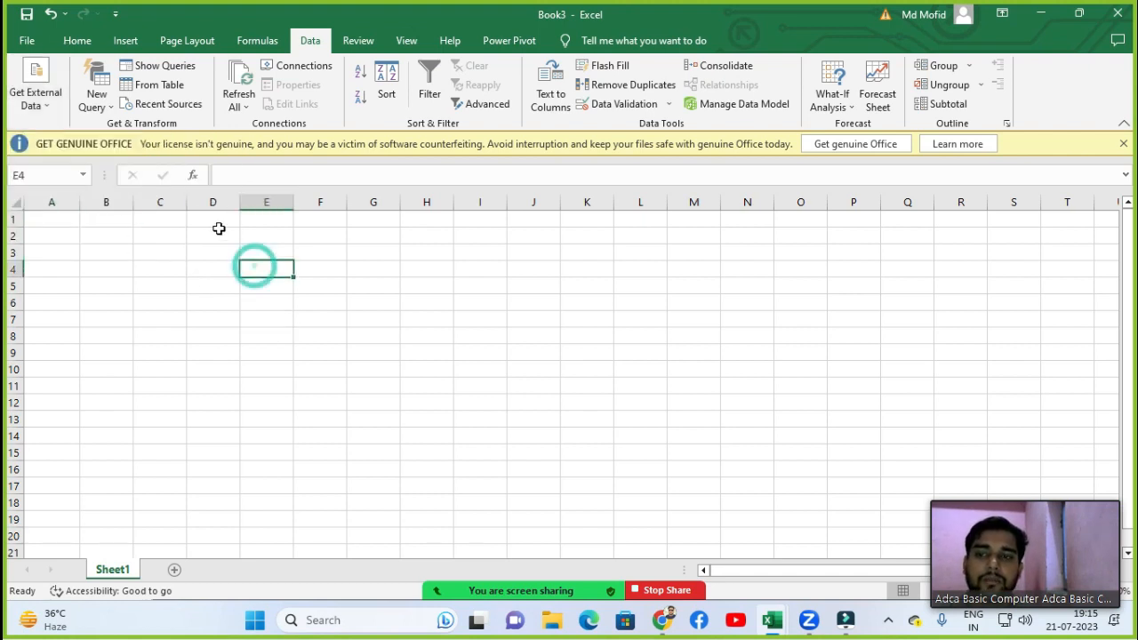
- Start an external data import at cell B3 from the Access database moifd in the Documents folder
click(106, 252)
click(45, 116)
click(29, 174)
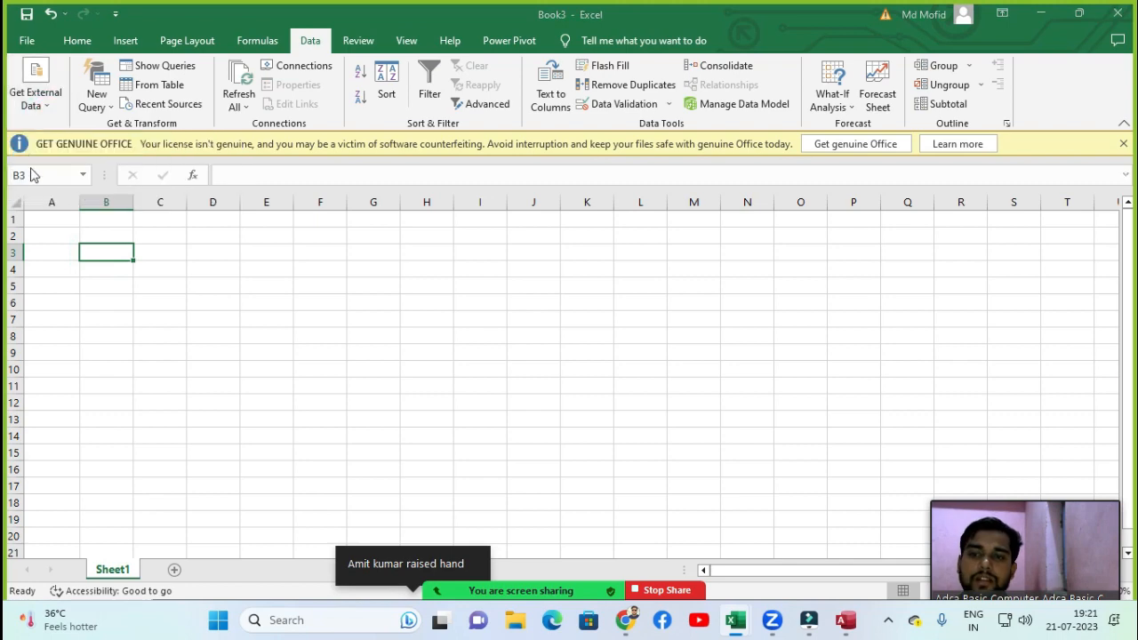
click(191, 264)
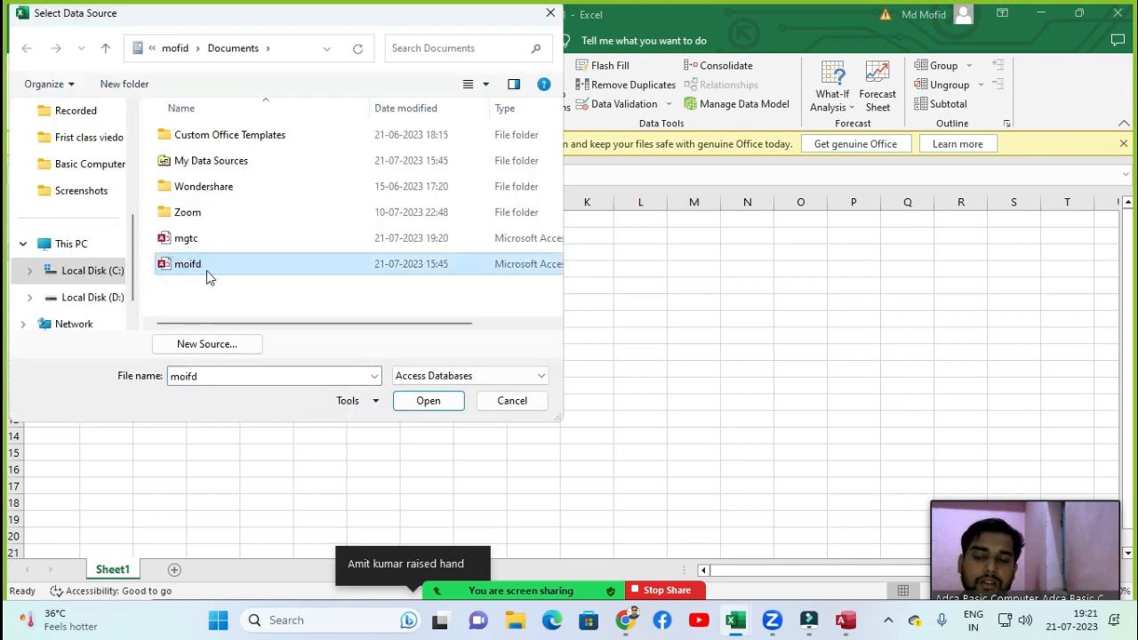
click(427, 400)
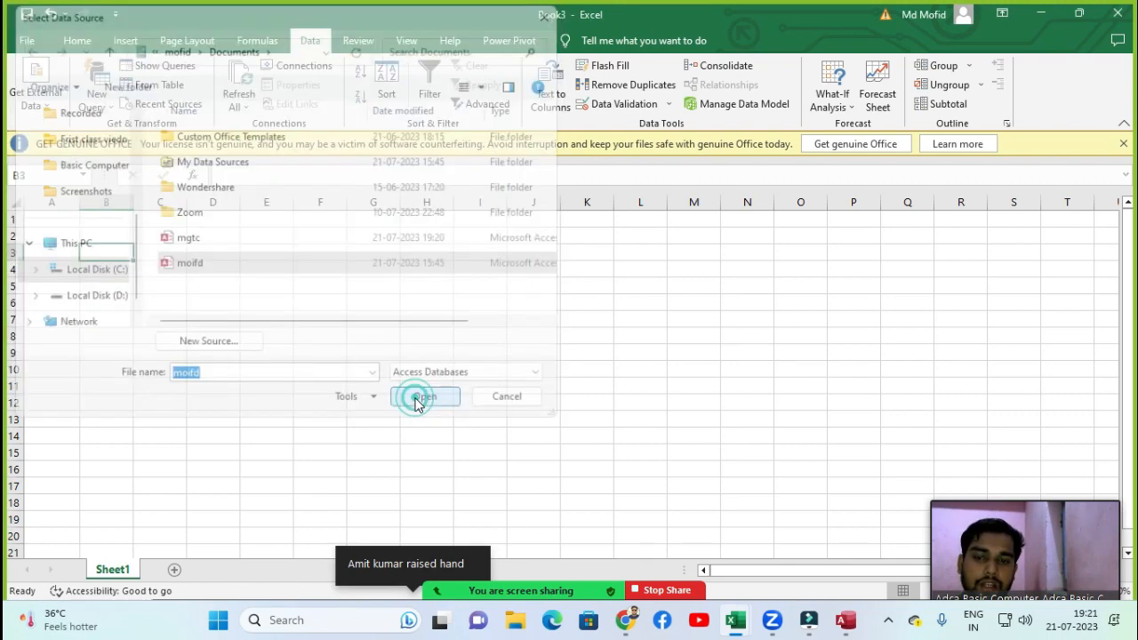
- Import the Access data as a table into a new worksheet
drag(639, 259, 476, 220)
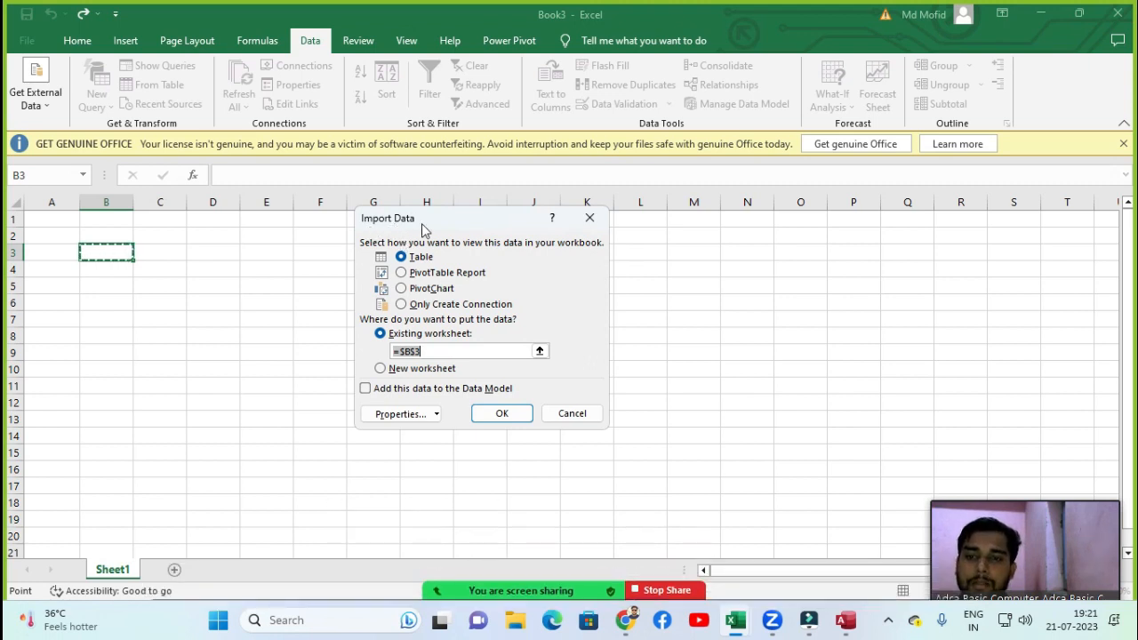
drag(443, 221, 367, 201)
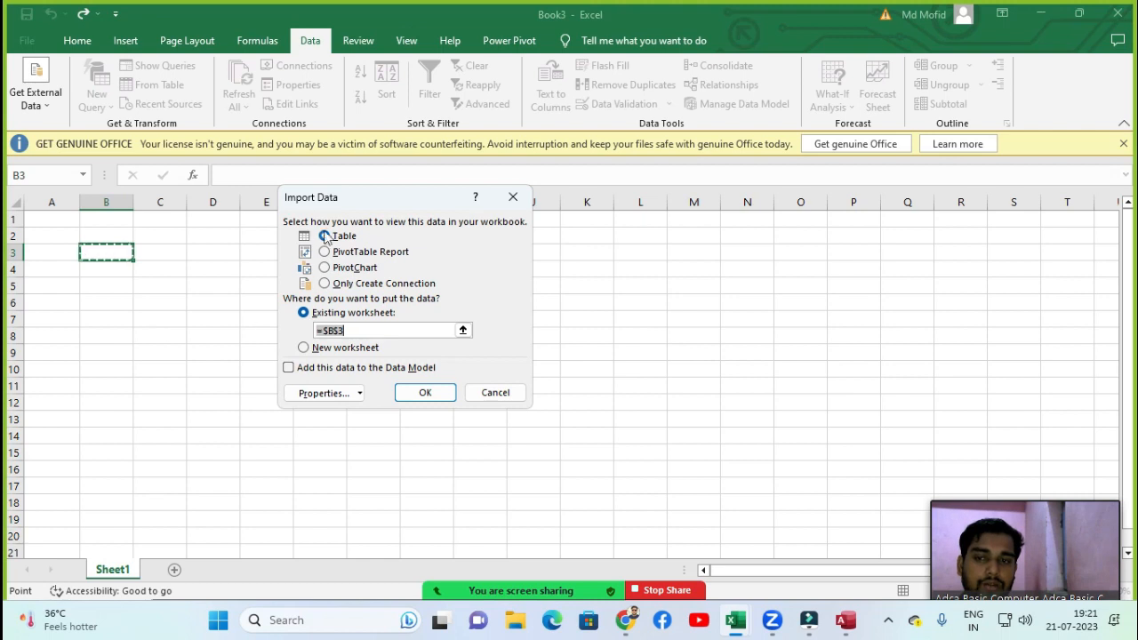
drag(346, 199, 408, 235)
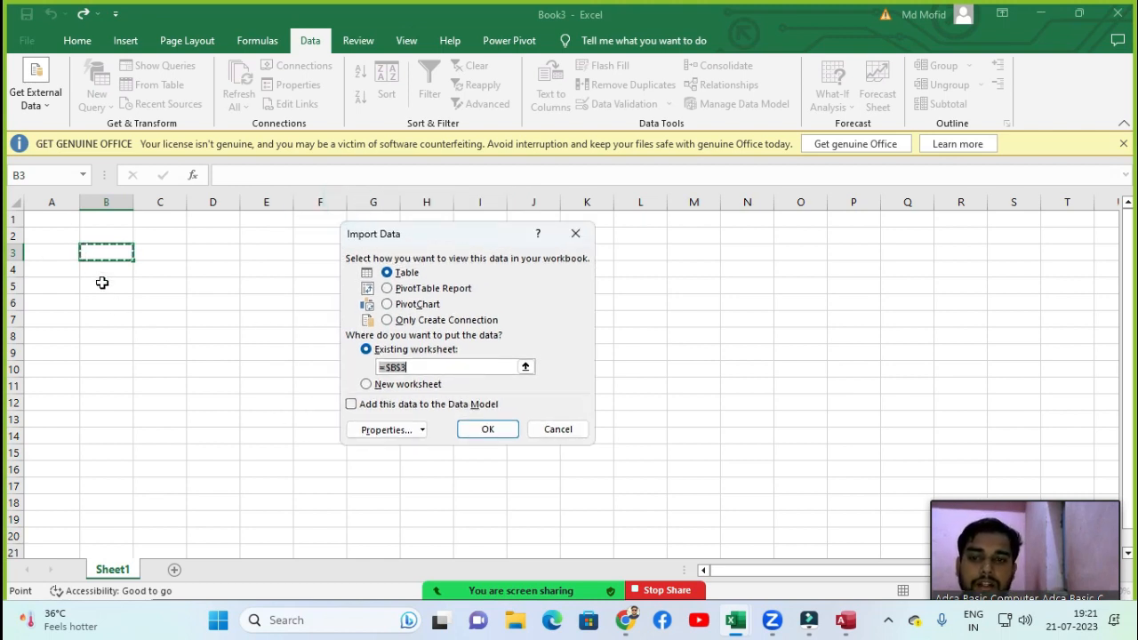
click(388, 273)
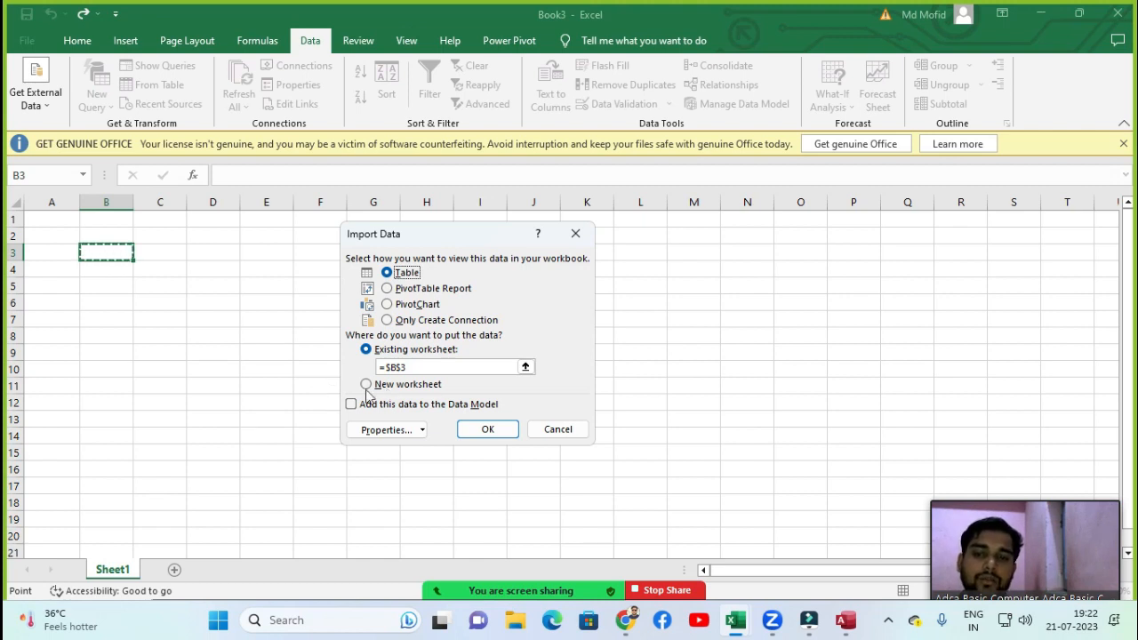
click(376, 389)
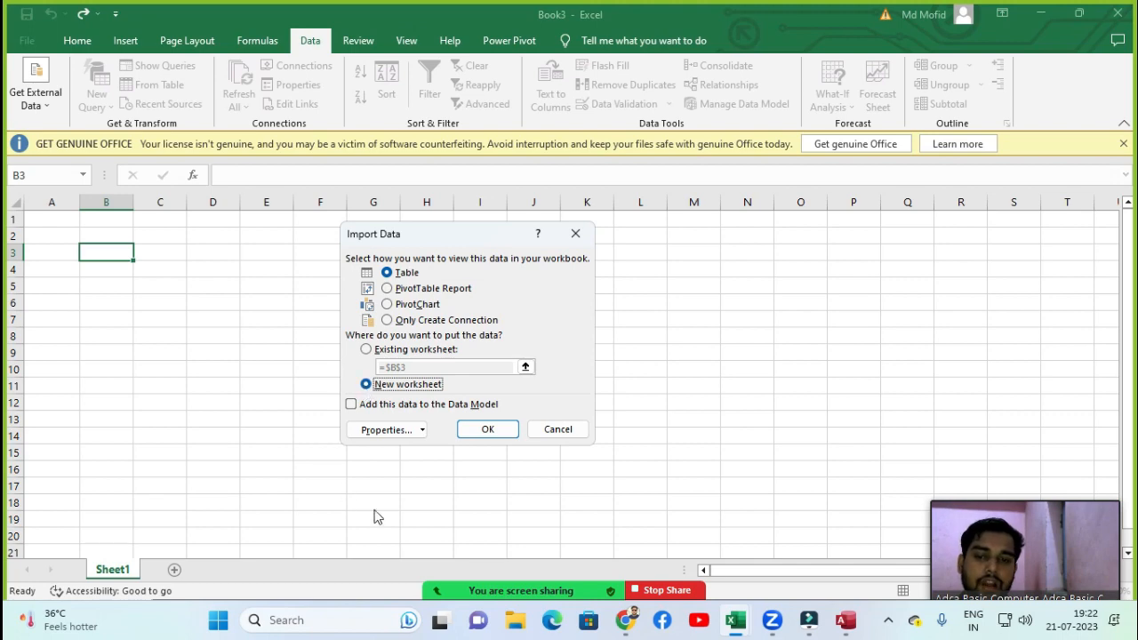
click(483, 433)
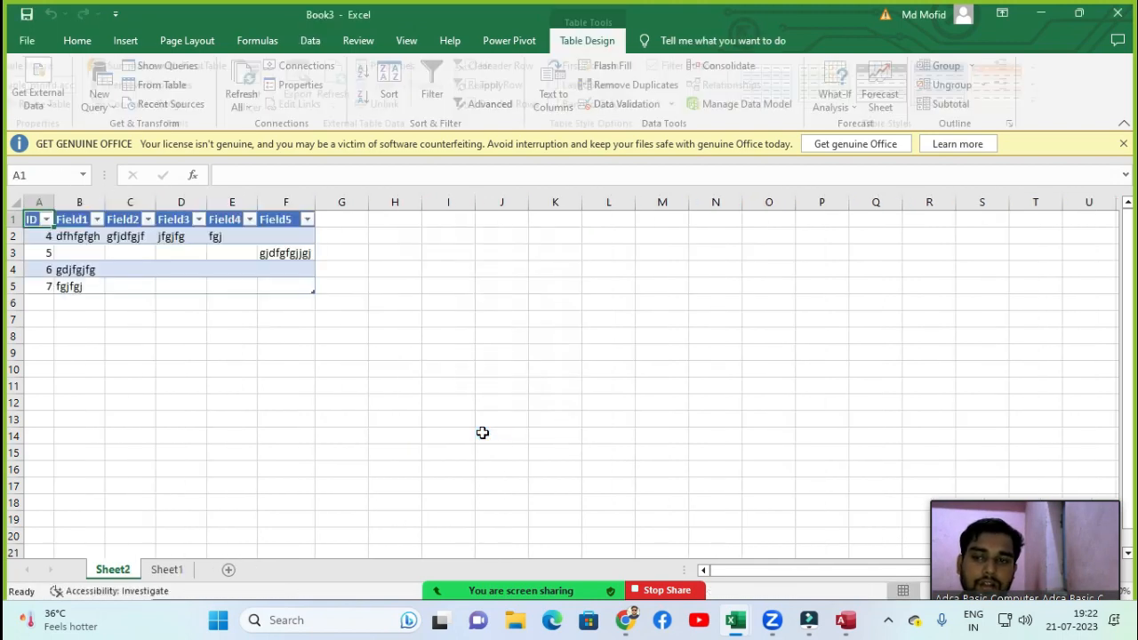
click(278, 350)
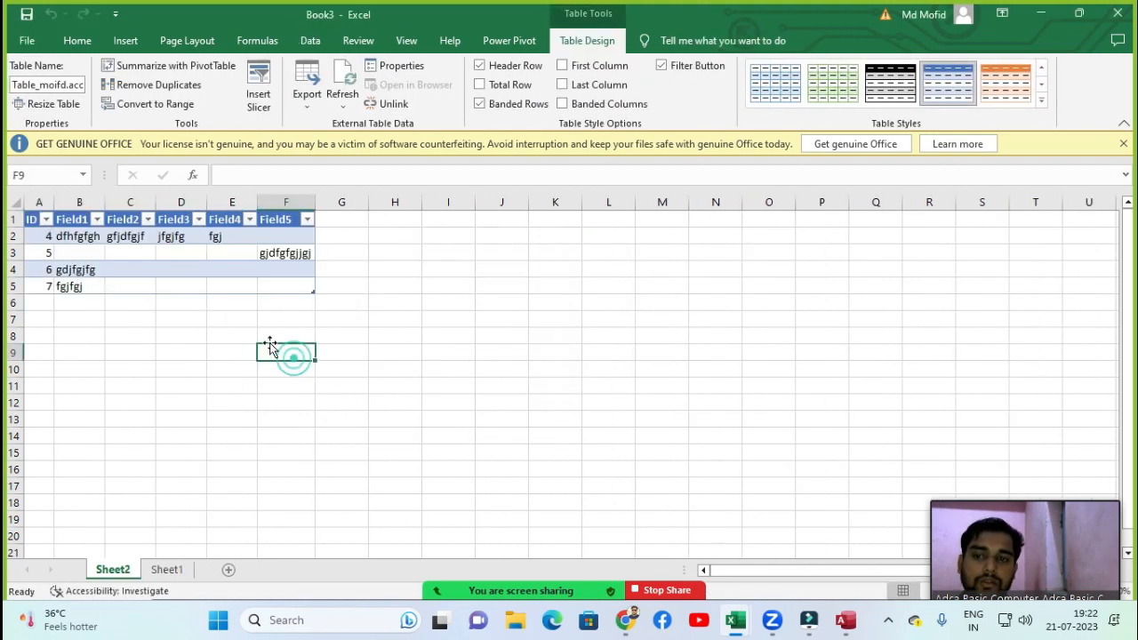
click(120, 236)
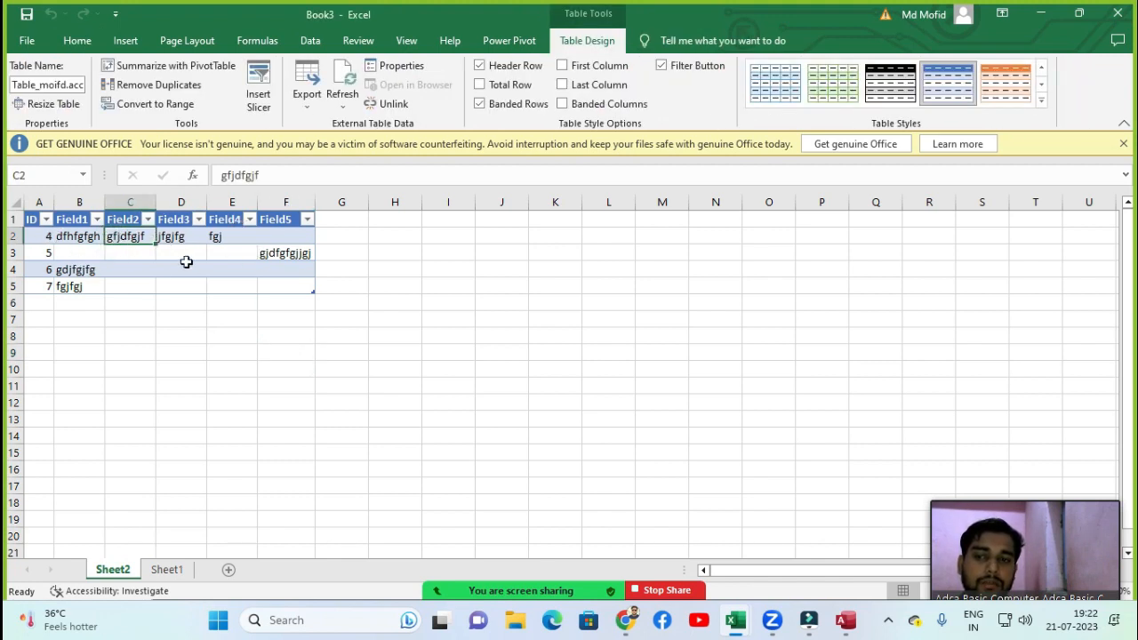
click(159, 283)
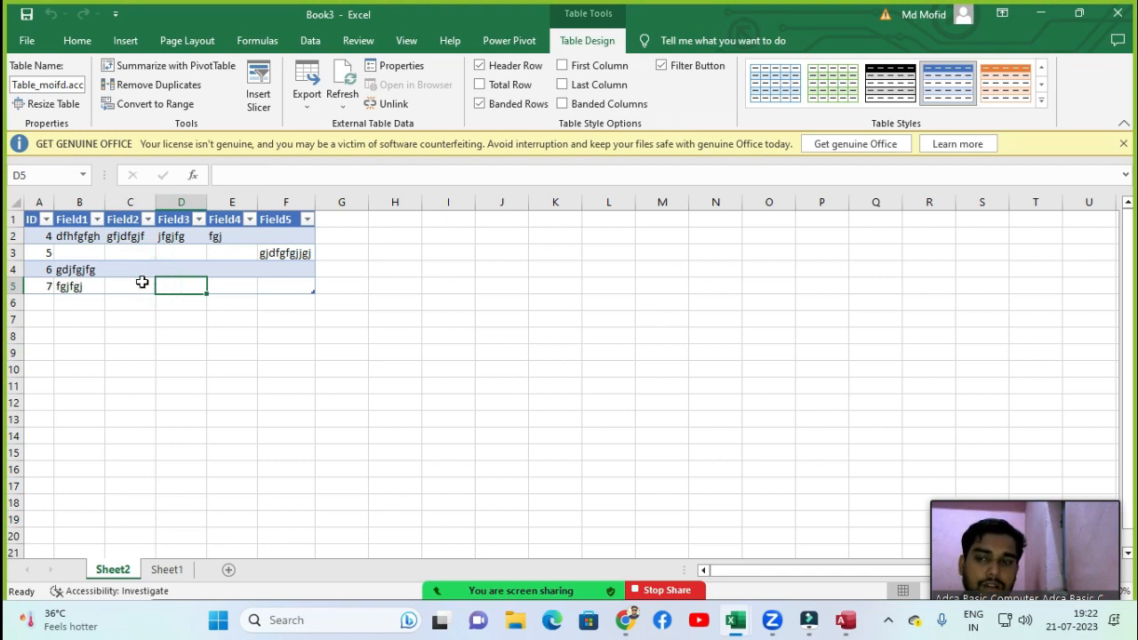
click(115, 280)
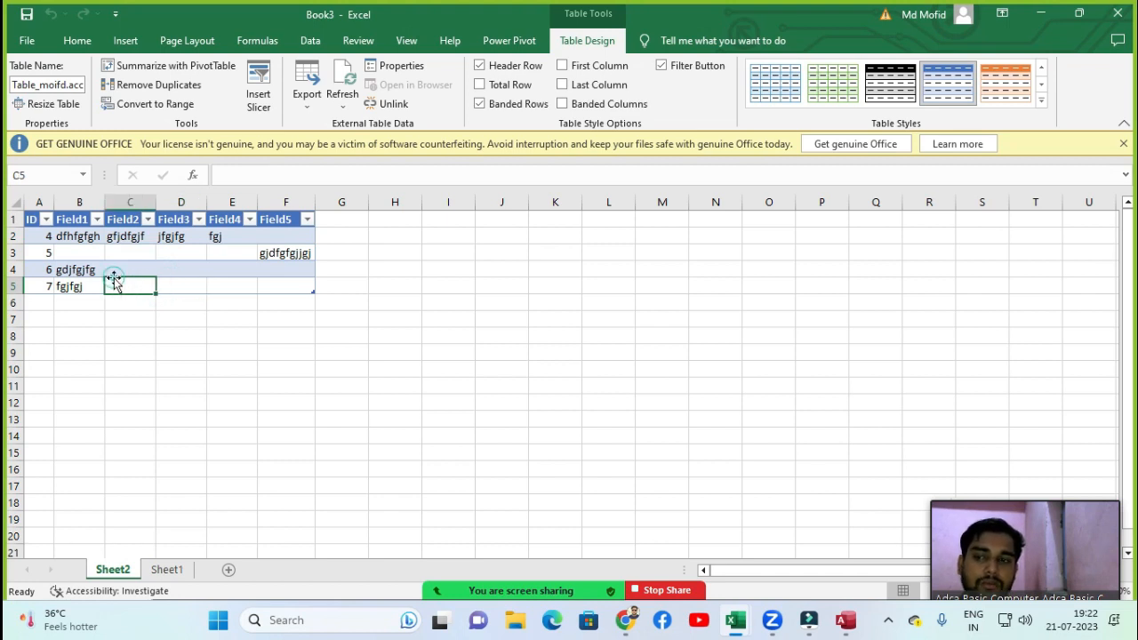
click(202, 236)
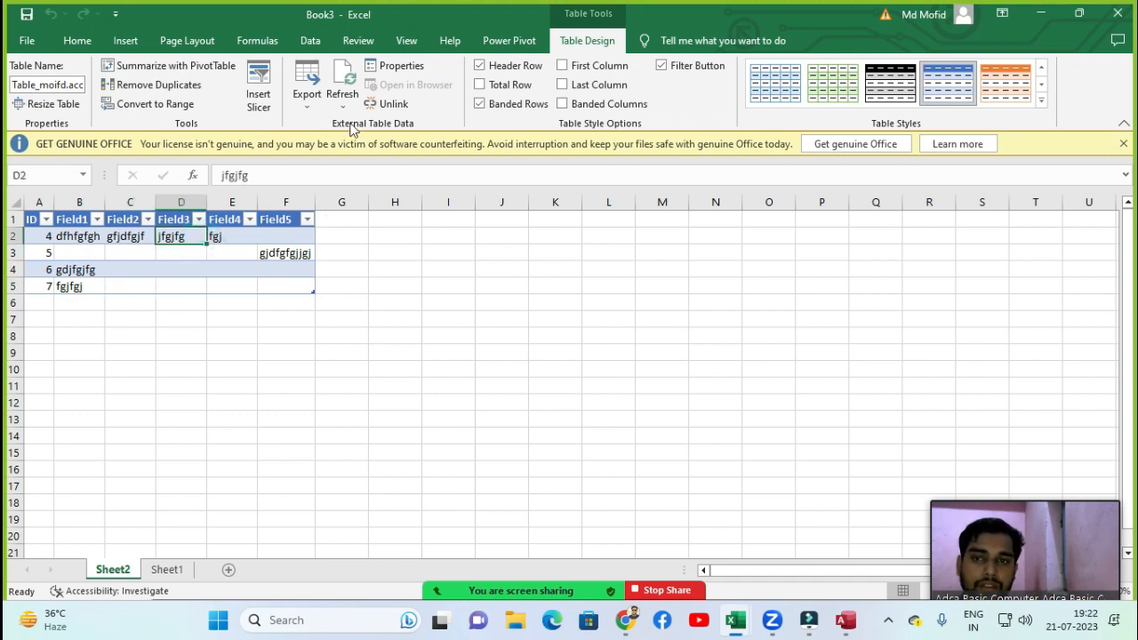
click(310, 40)
click(33, 94)
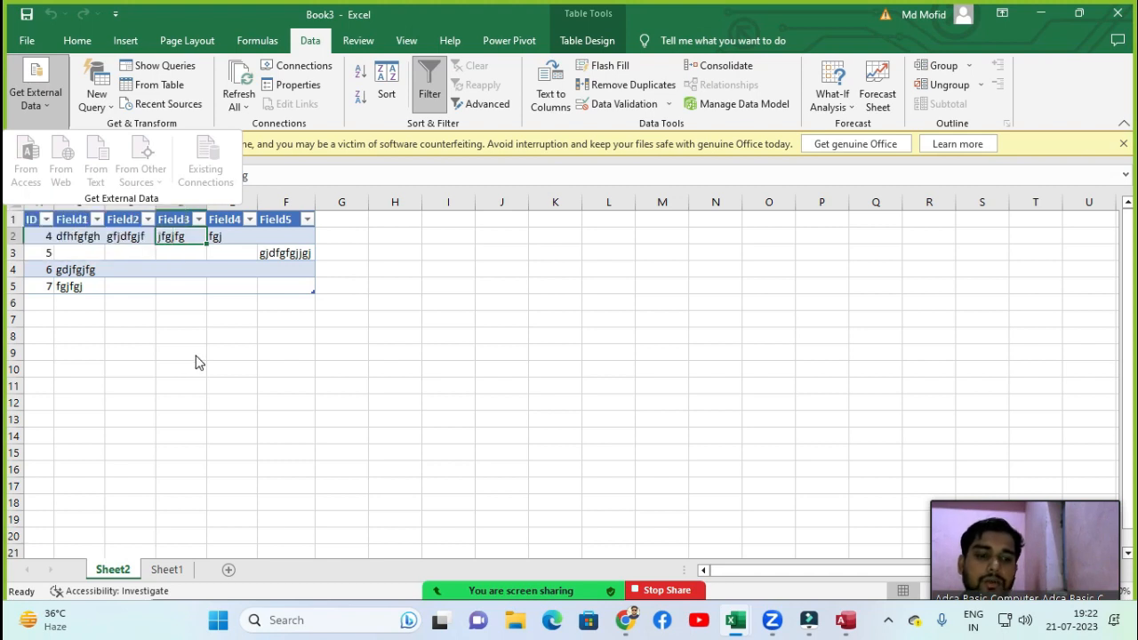
click(199, 279)
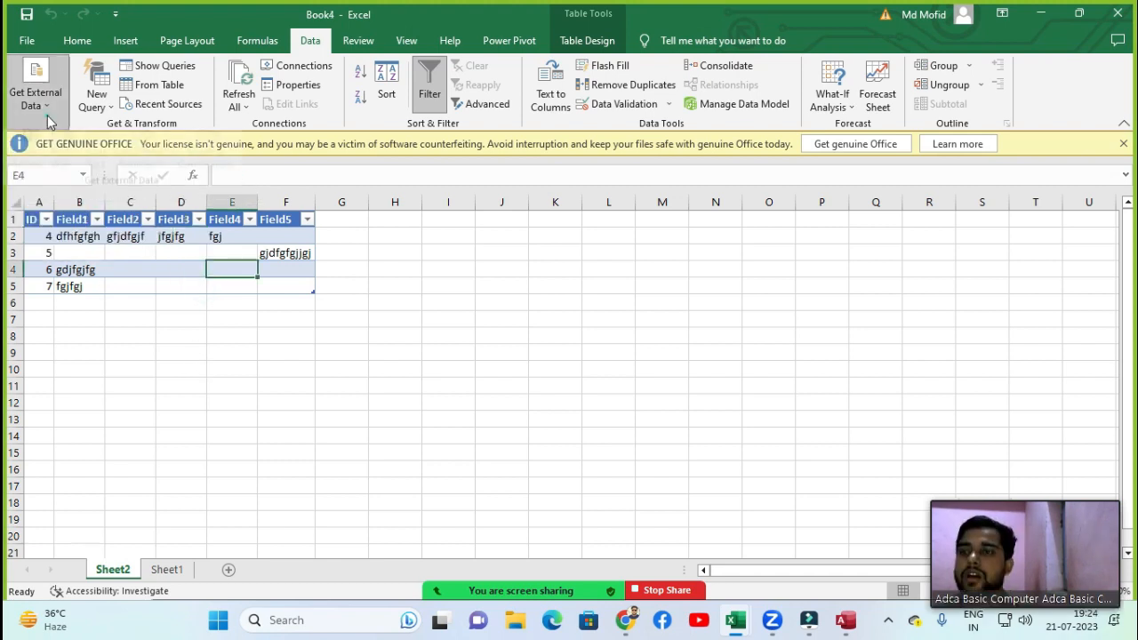
click(45, 114)
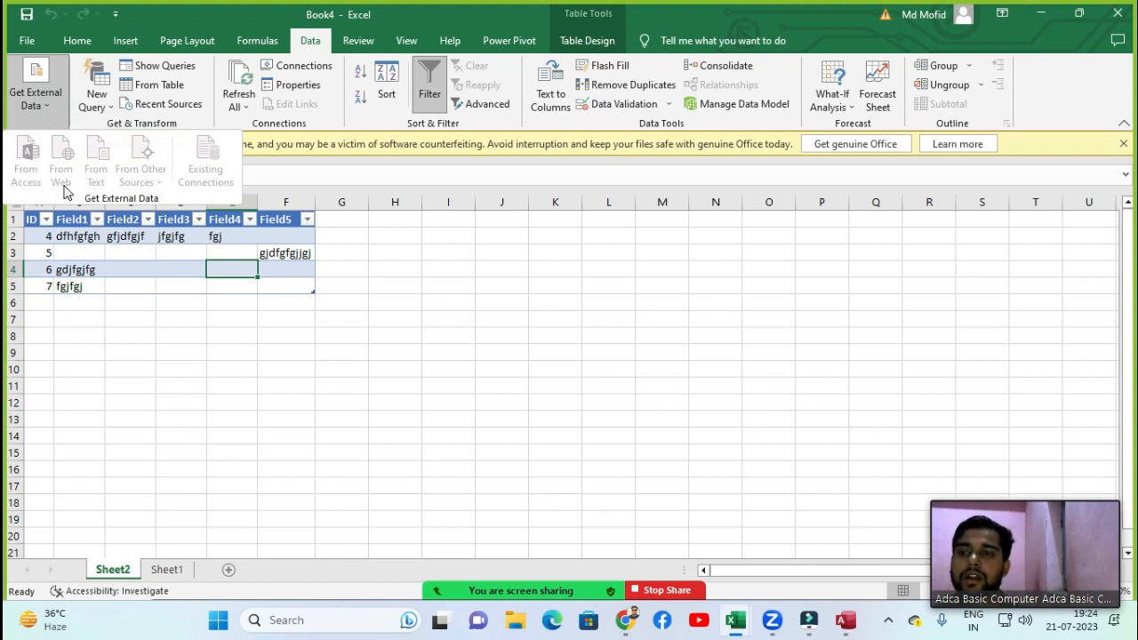
click(343, 380)
click(322, 364)
click(271, 351)
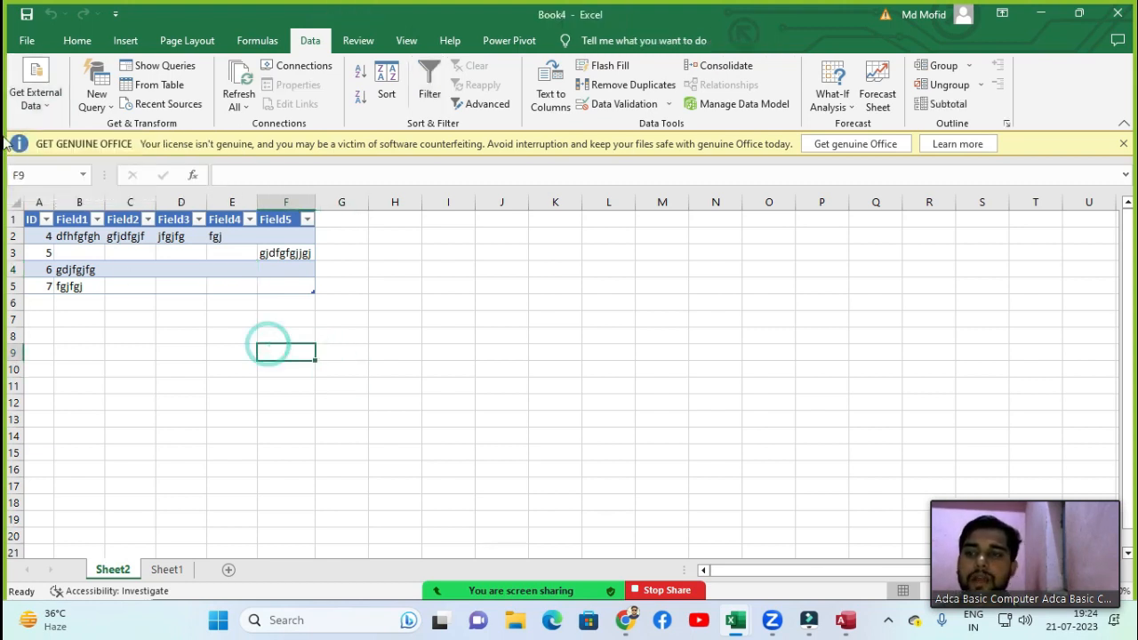
click(28, 89)
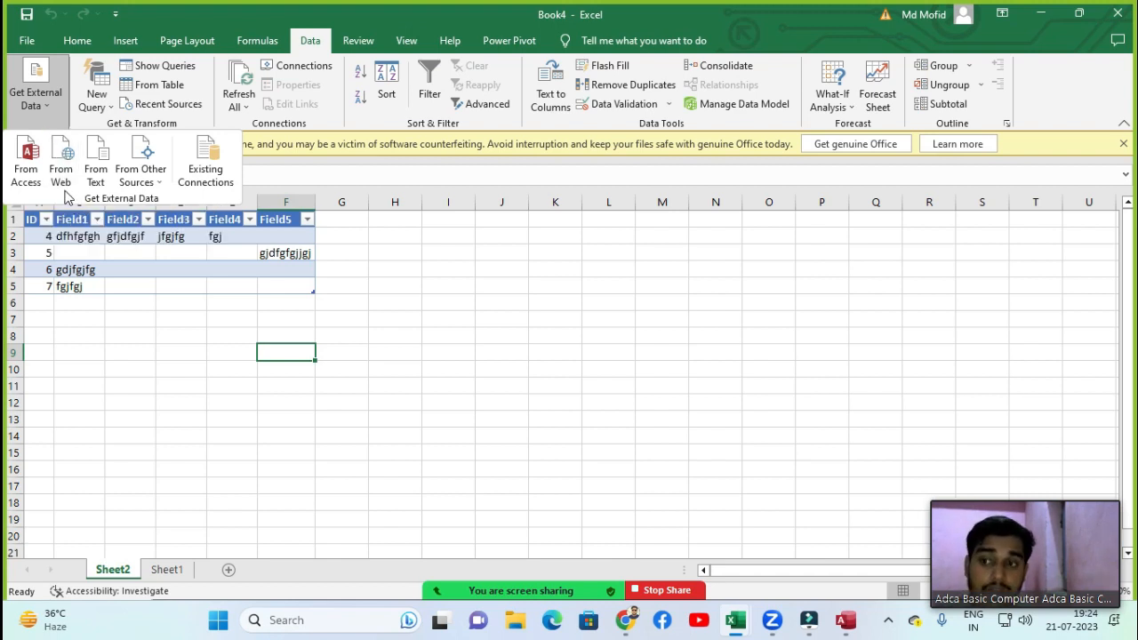
click(134, 326)
click(212, 329)
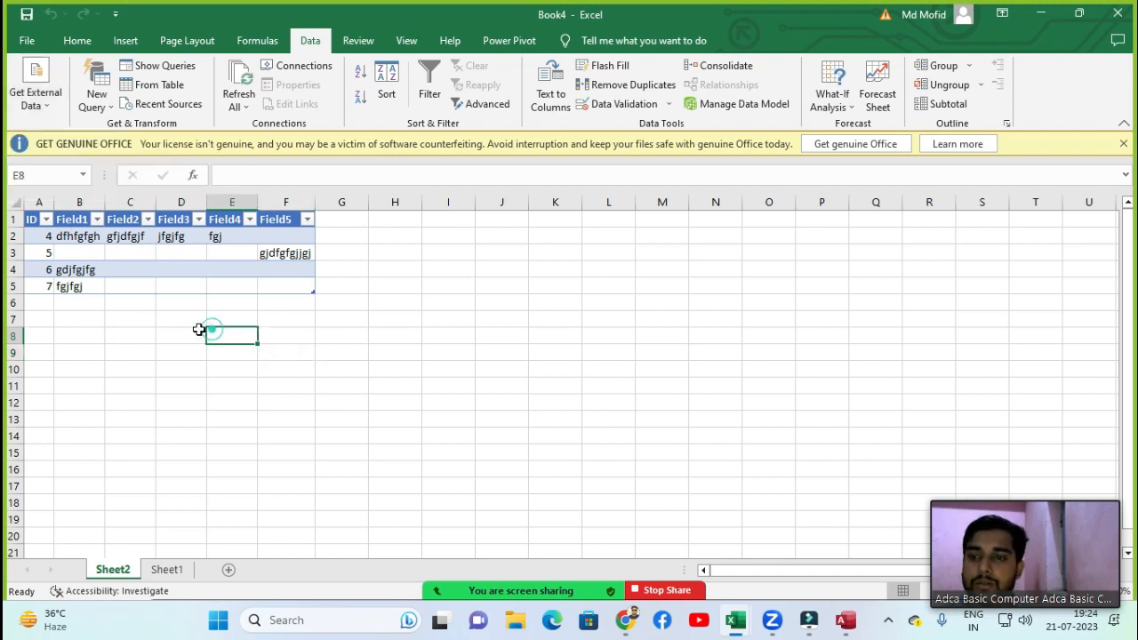
click(162, 365)
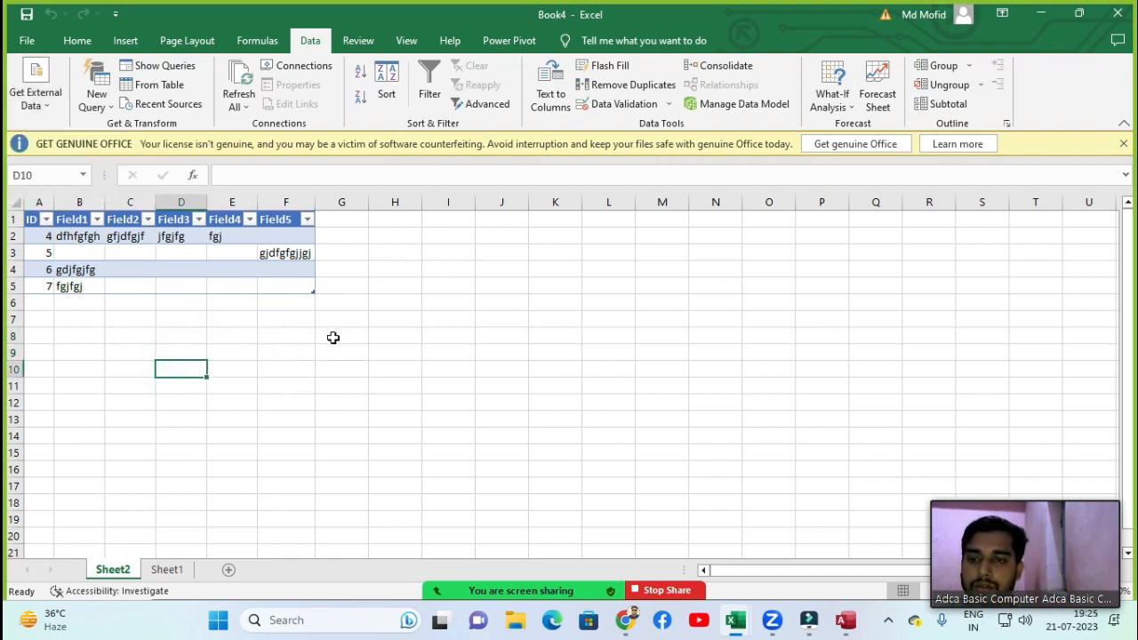
- Clear everything from range A1:F12 on Sheet2, deleting the associated external data query as well
drag(280, 403, 23, 213)
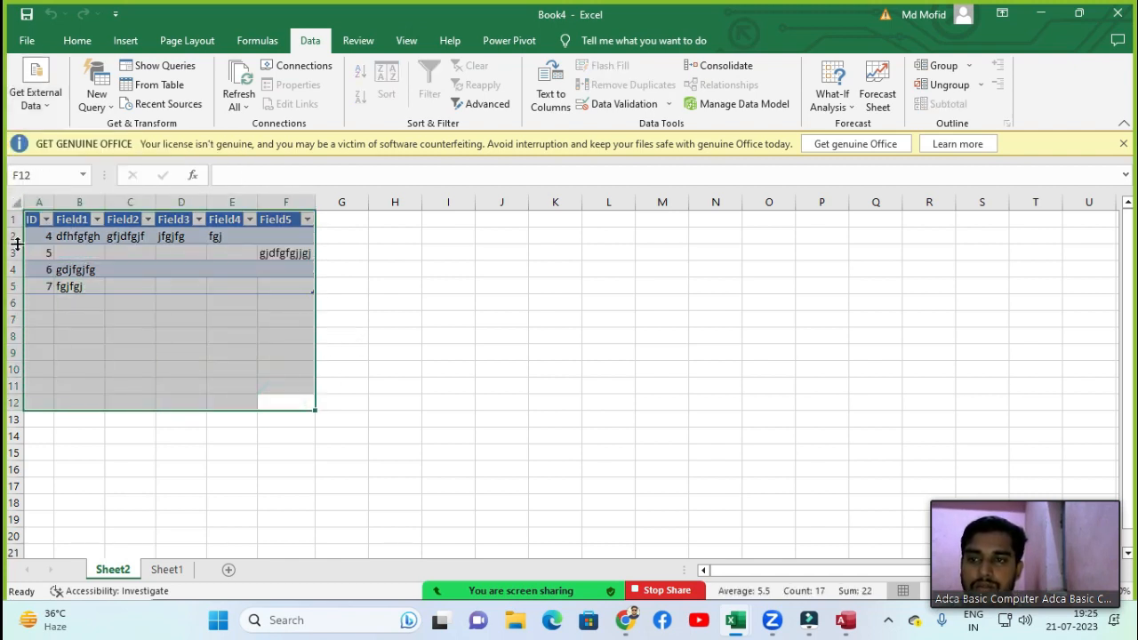
click(77, 40)
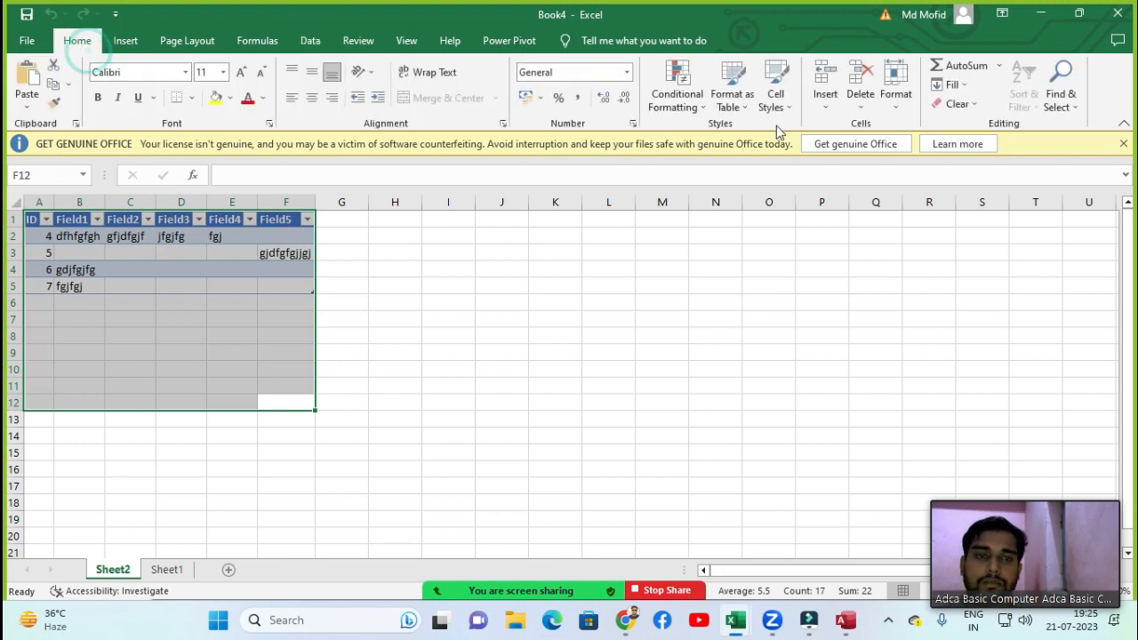
click(977, 104)
click(973, 124)
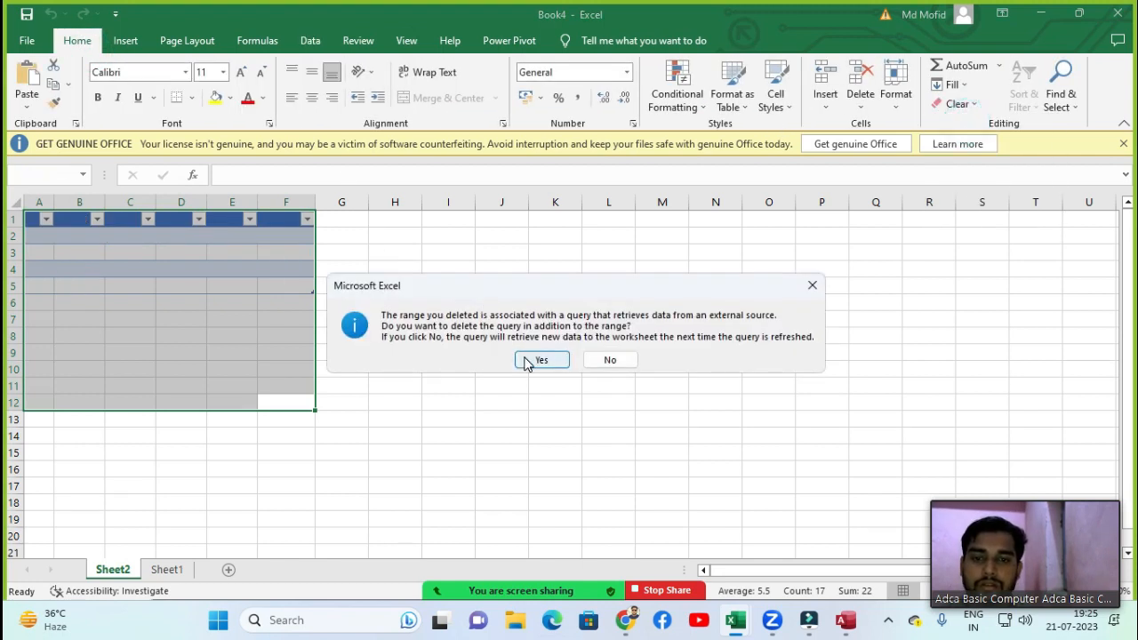
click(524, 357)
click(238, 266)
click(129, 252)
click(37, 217)
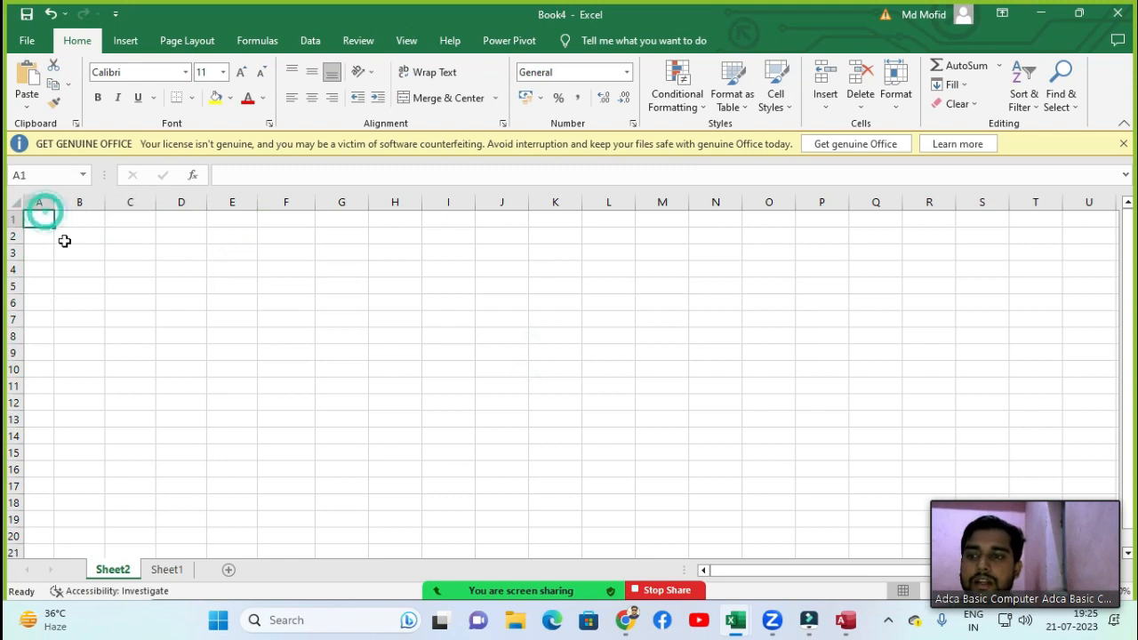
click(71, 251)
click(40, 219)
click(310, 40)
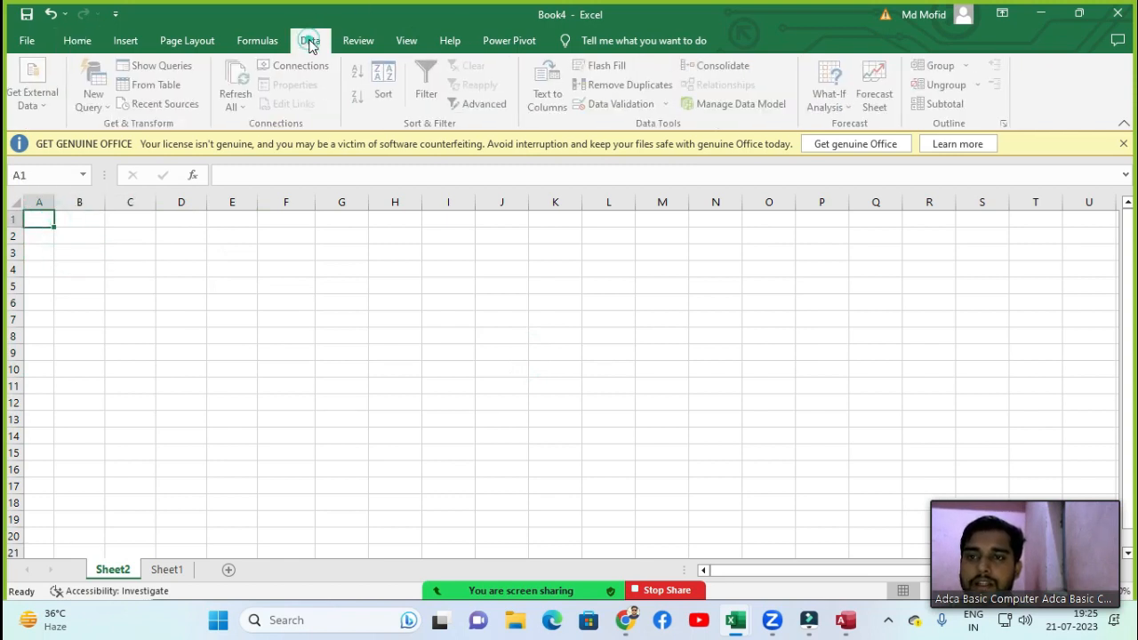
click(24, 112)
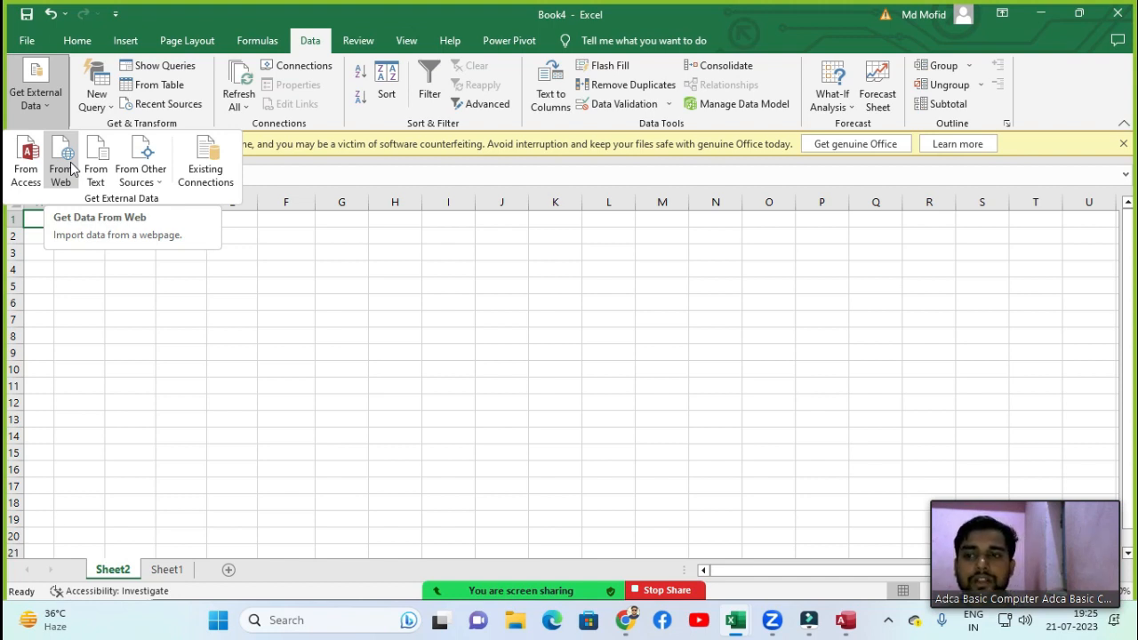
click(187, 267)
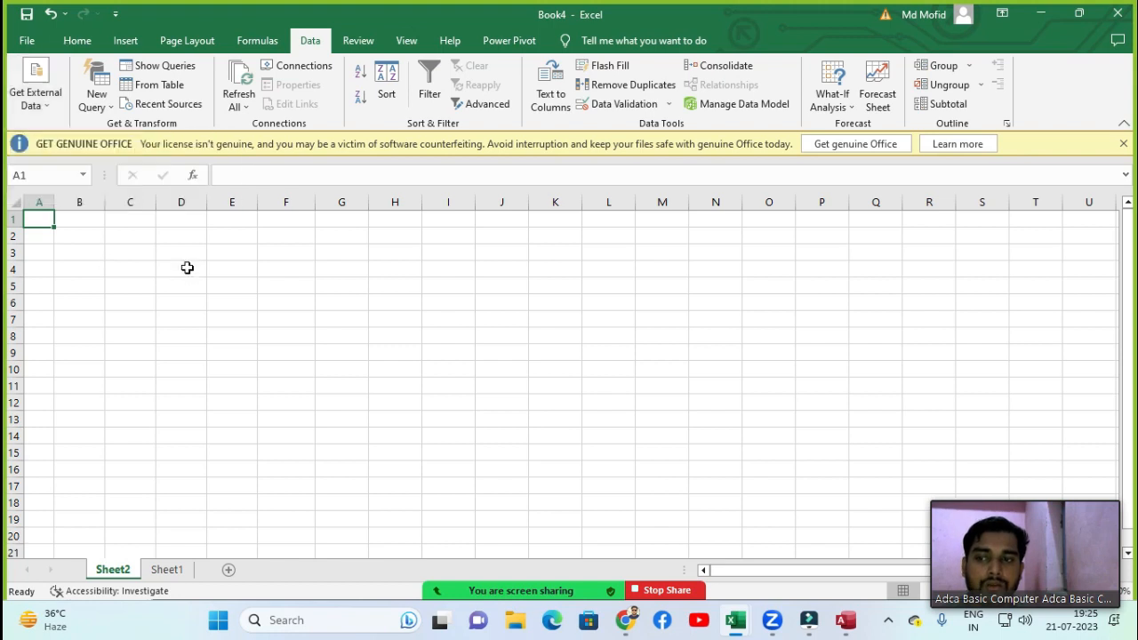
- Widen column A on Sheet2 to roughly twice its width and select cell A2
click(95, 252)
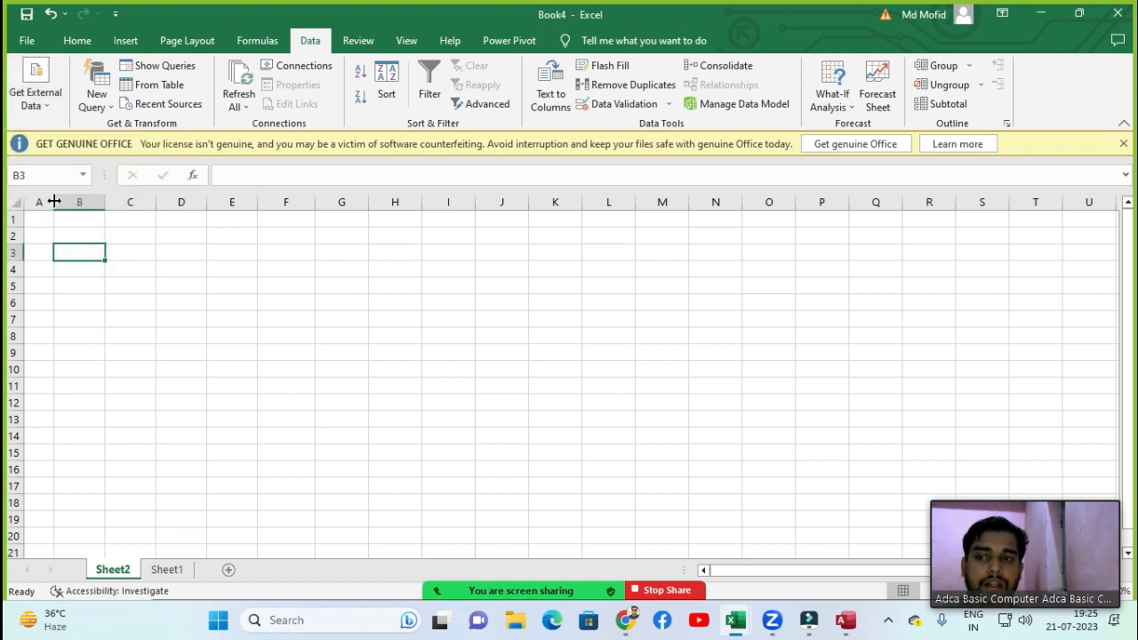
drag(54, 202, 84, 202)
click(66, 231)
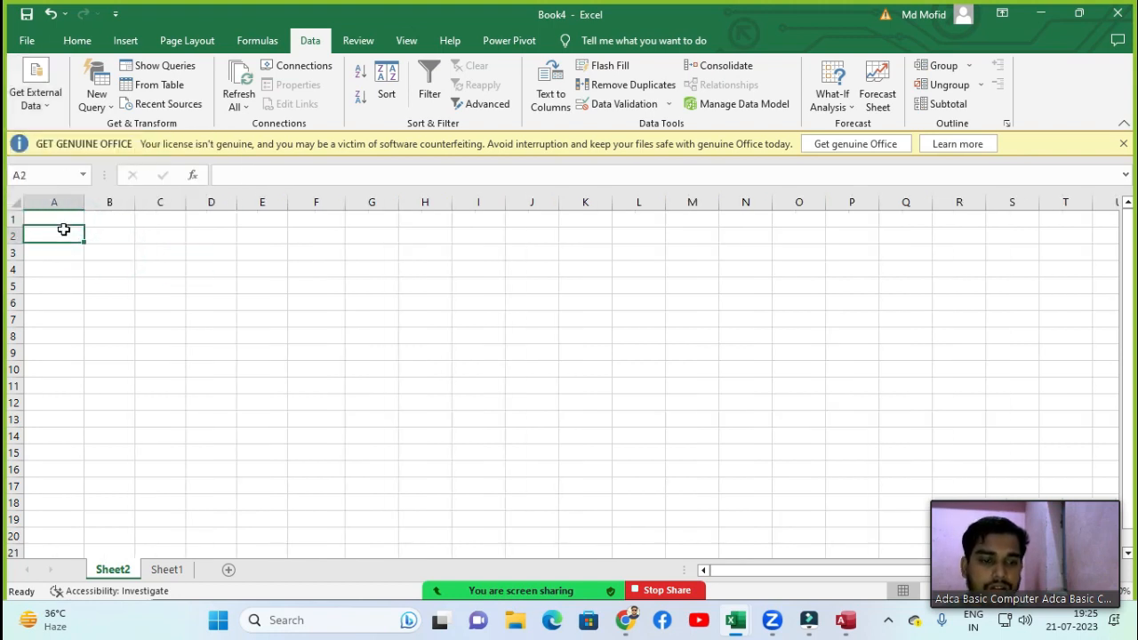
- Select cell A1 on Sheet2 as the starting cell for the web import
click(55, 202)
click(64, 215)
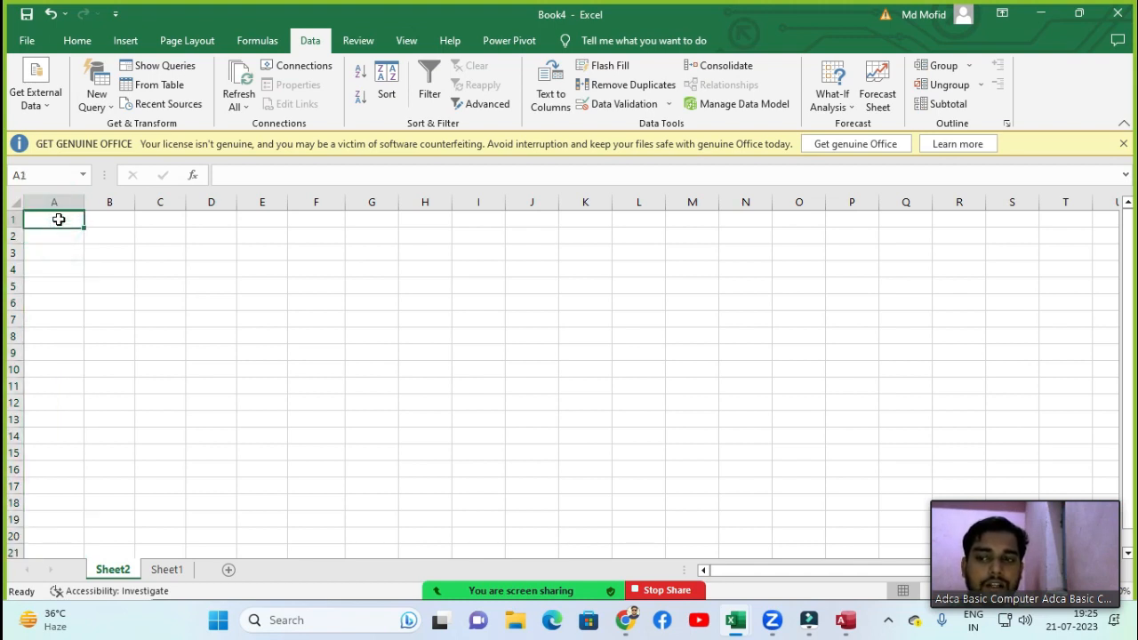
click(57, 213)
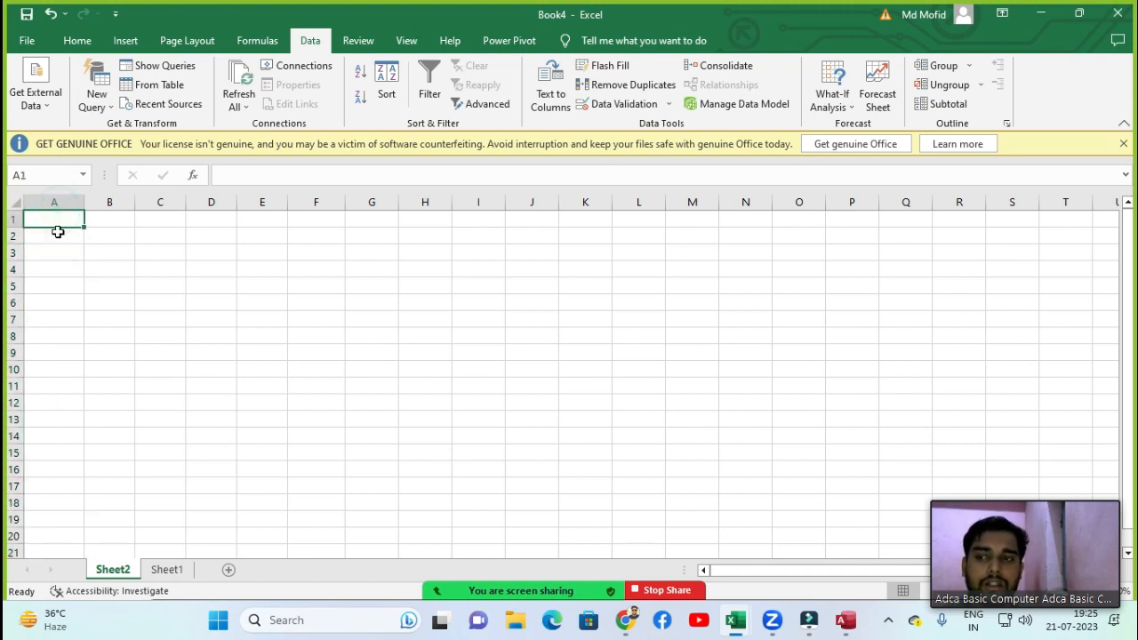
click(60, 233)
click(61, 219)
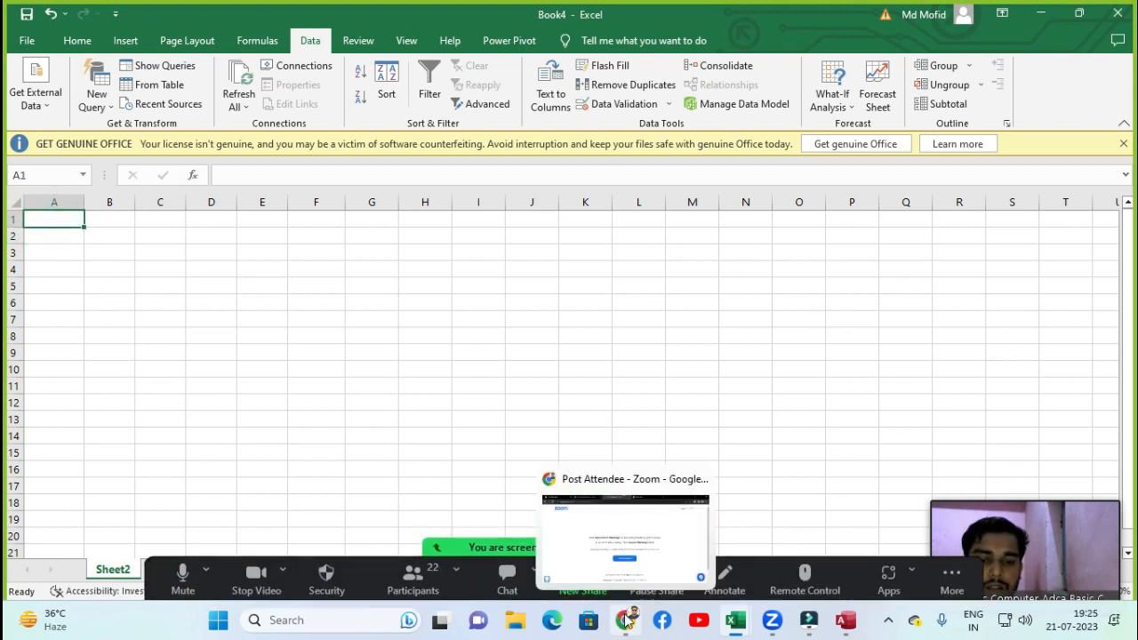
- Switch to Chrome and search Google for "exchange rates today" in a new tab
click(626, 619)
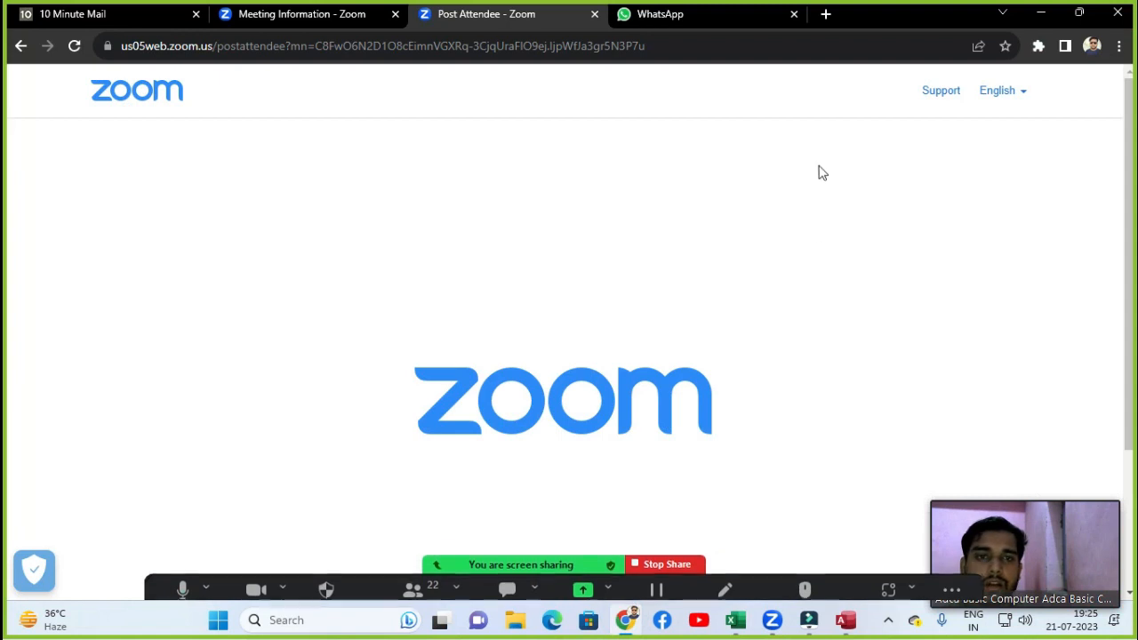
click(823, 15)
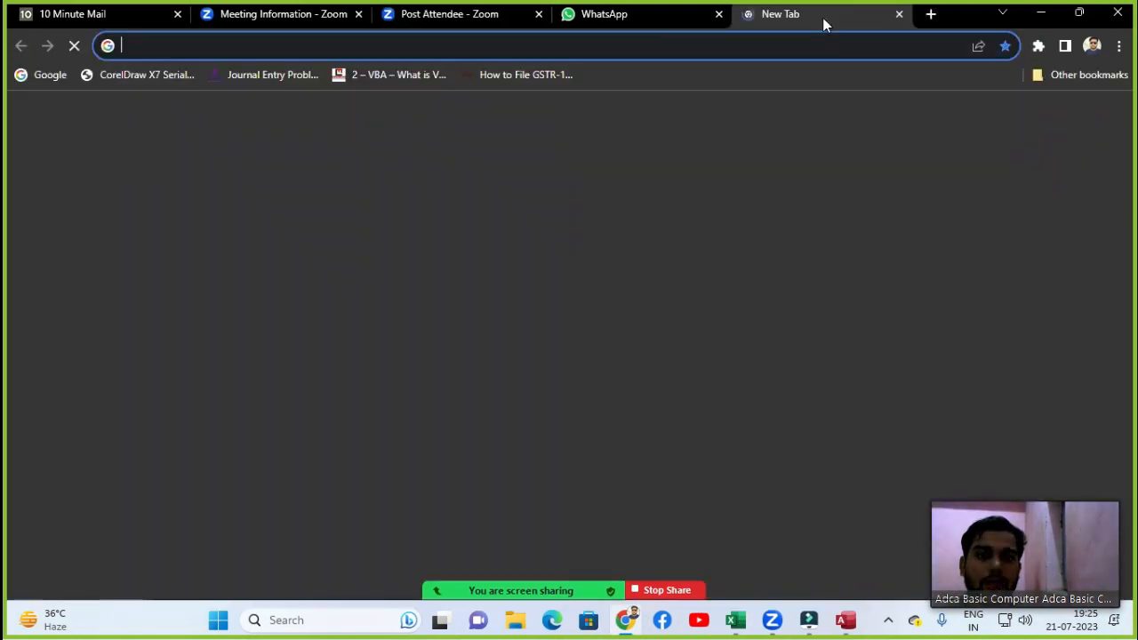
click(713, 53)
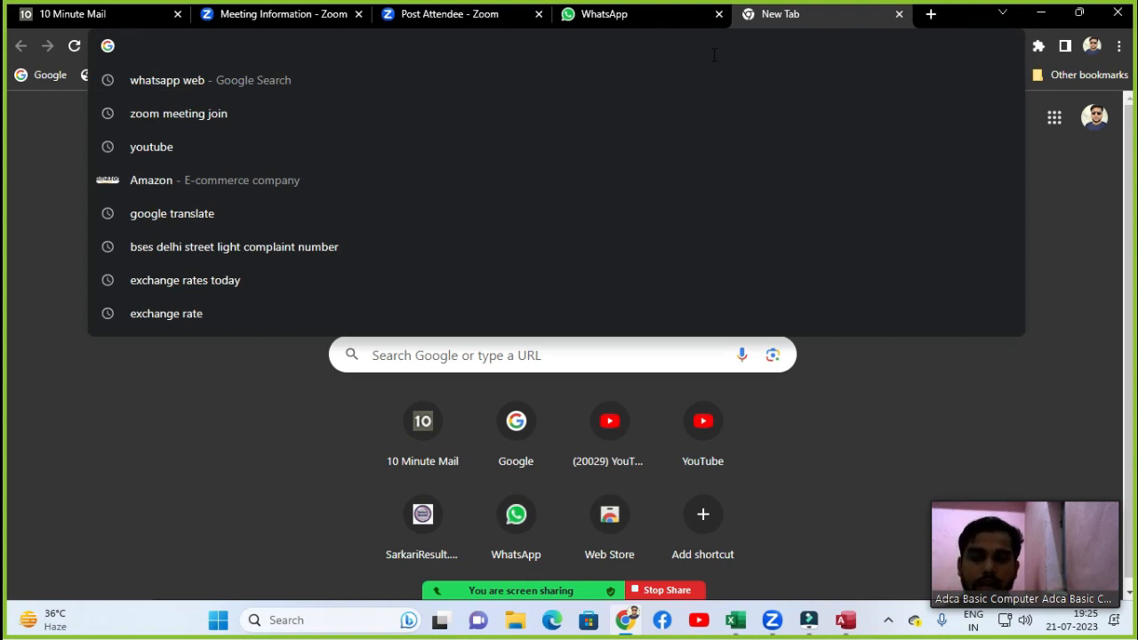
text(exch)
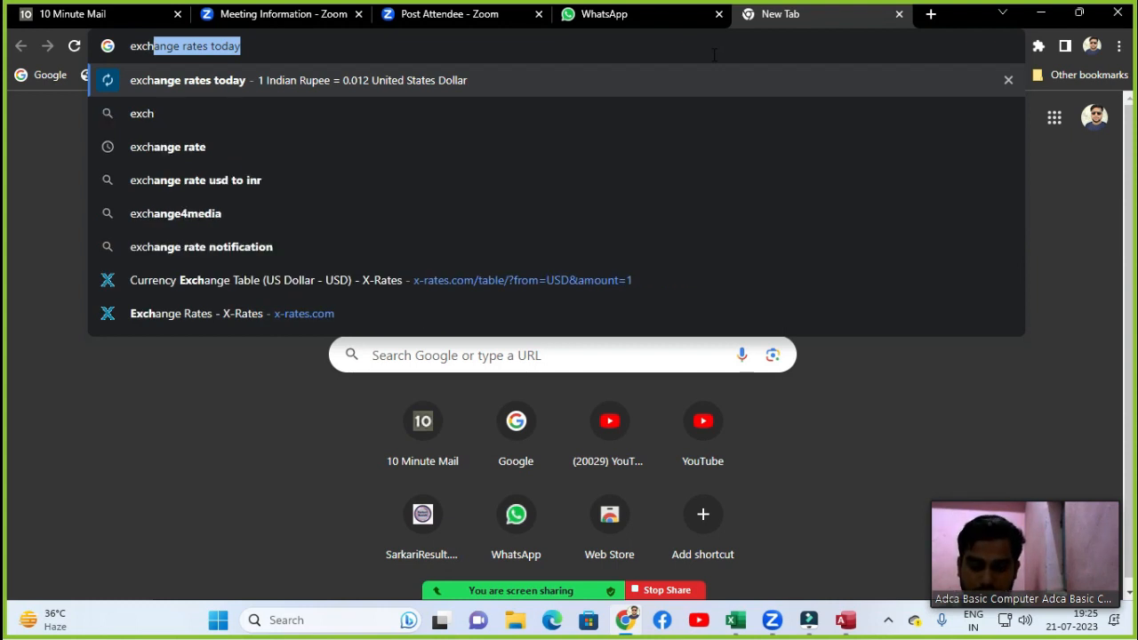
key(Return)
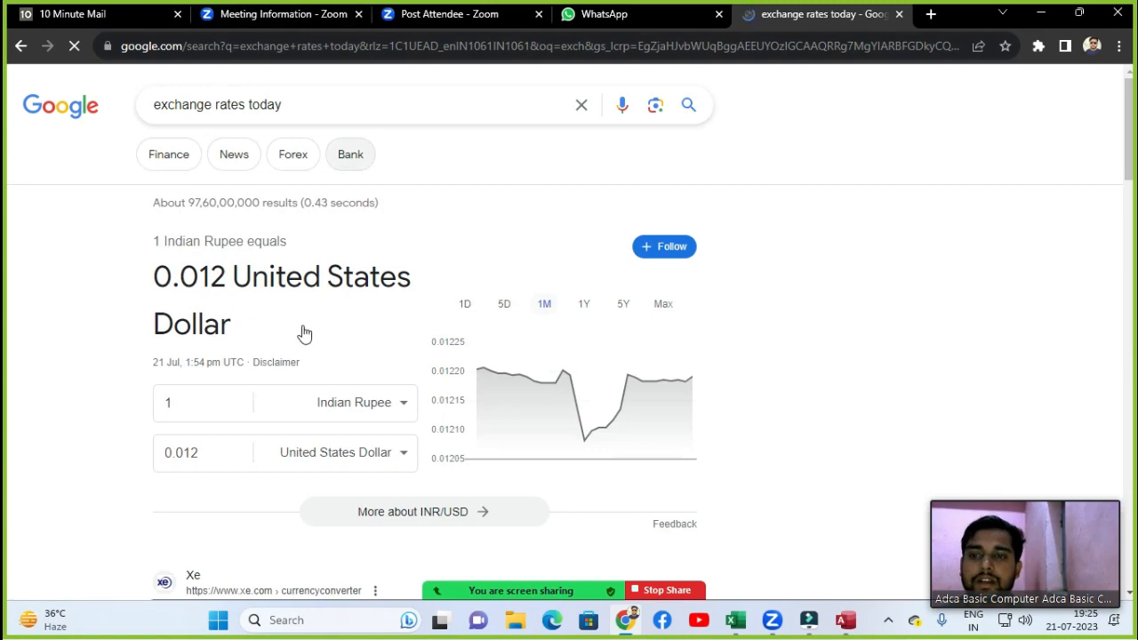
- Open the X-Rates: Exchange Rates site from the search results and go to its rates table for USD
scroll(323, 267, down, 6)
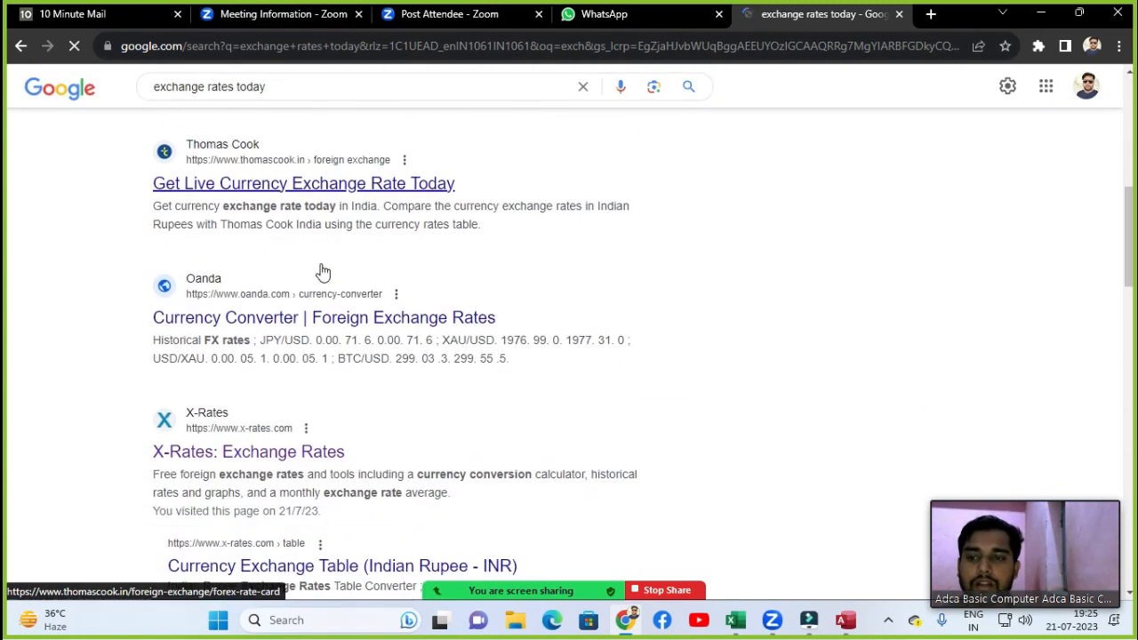
scroll(322, 271, down, 2)
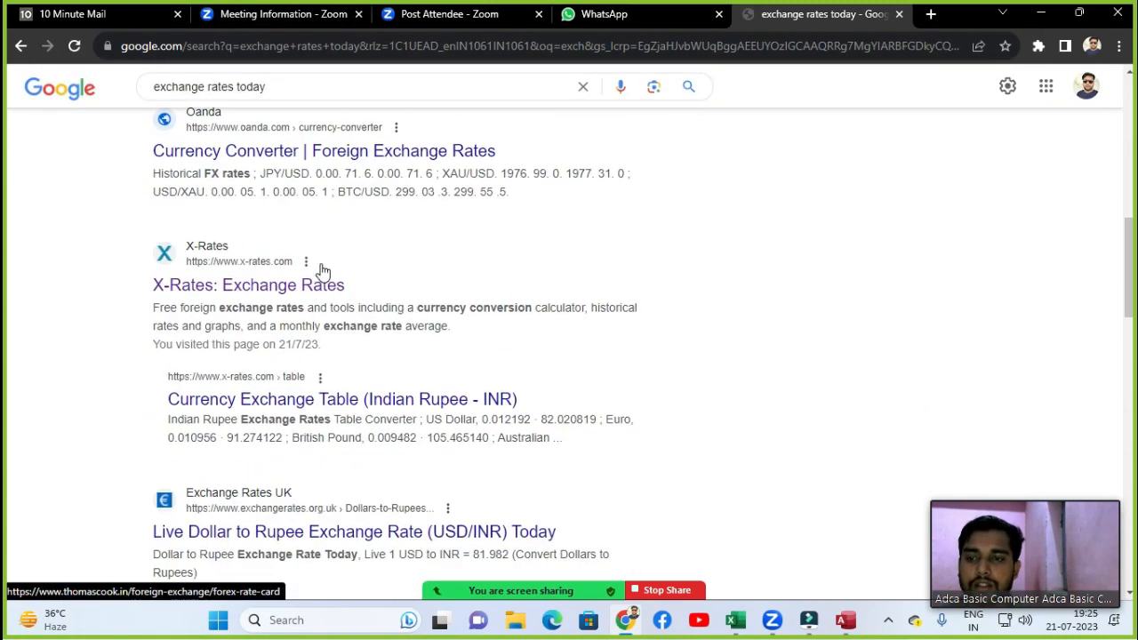
click(240, 296)
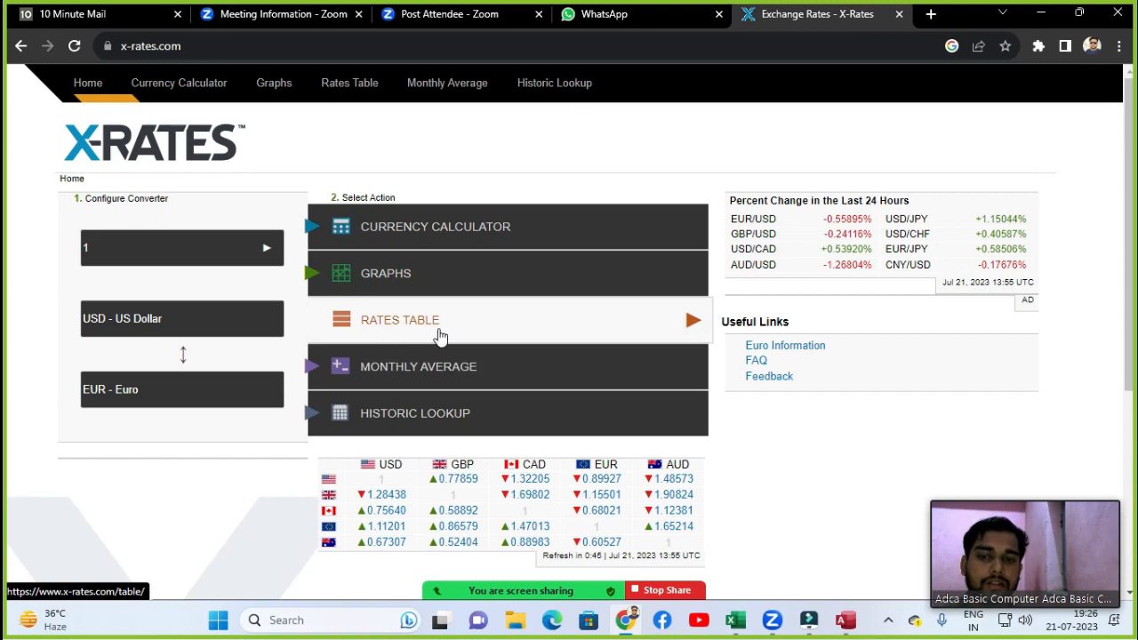
click(558, 333)
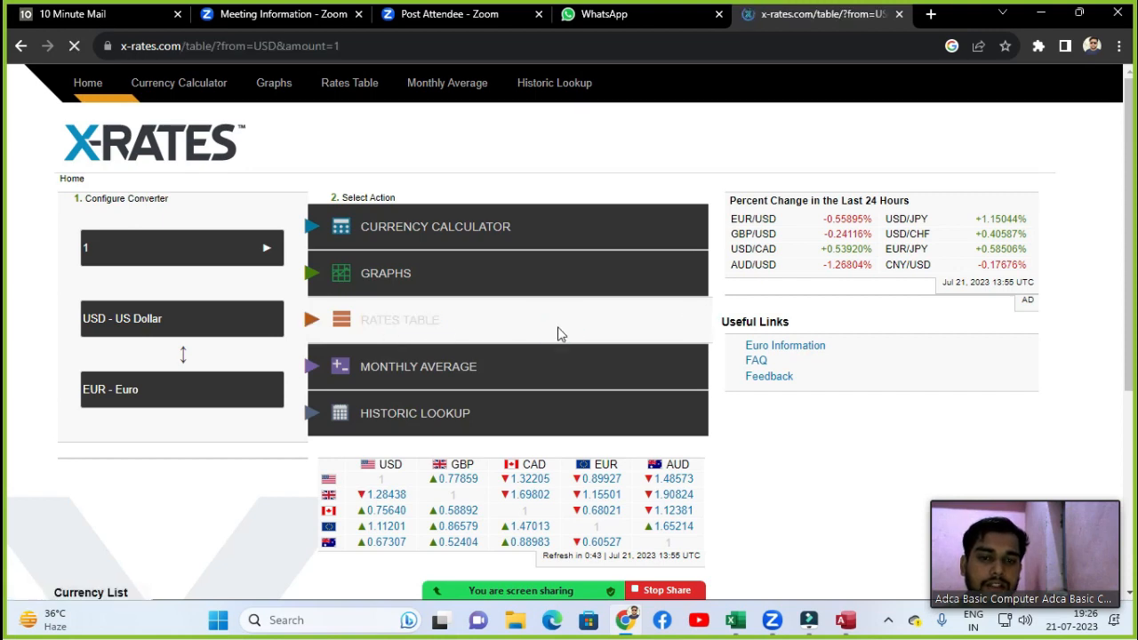
- Examine the US Dollar Exchange Rates Table, covering both the Top 10 list and the full alphabetical currency list
scroll(471, 302, down, 1)
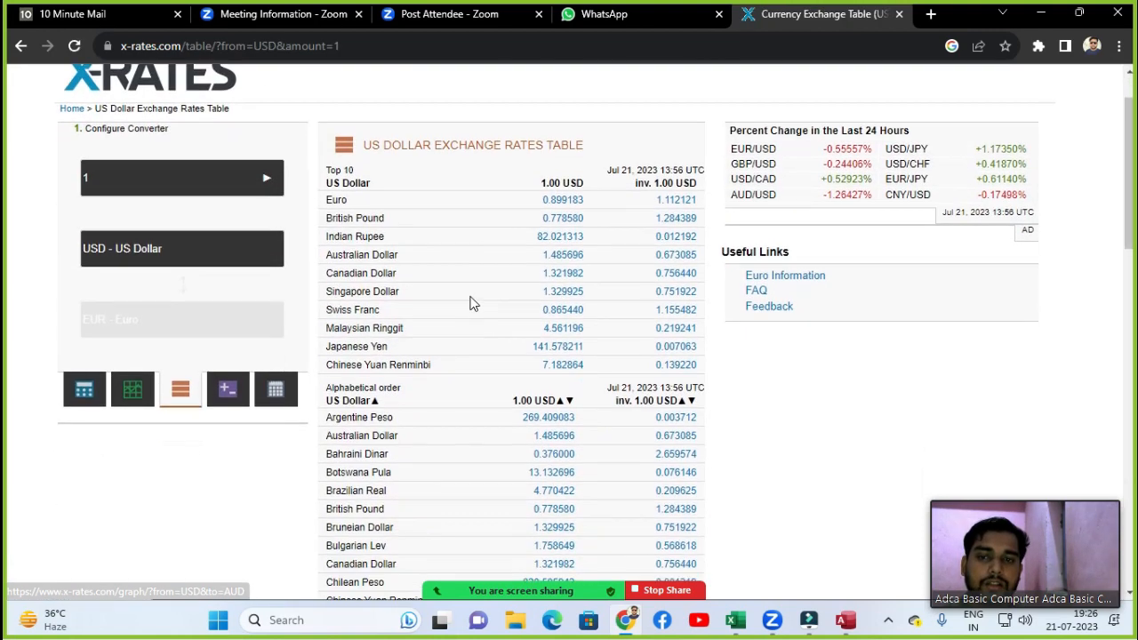
scroll(471, 302, up, 1)
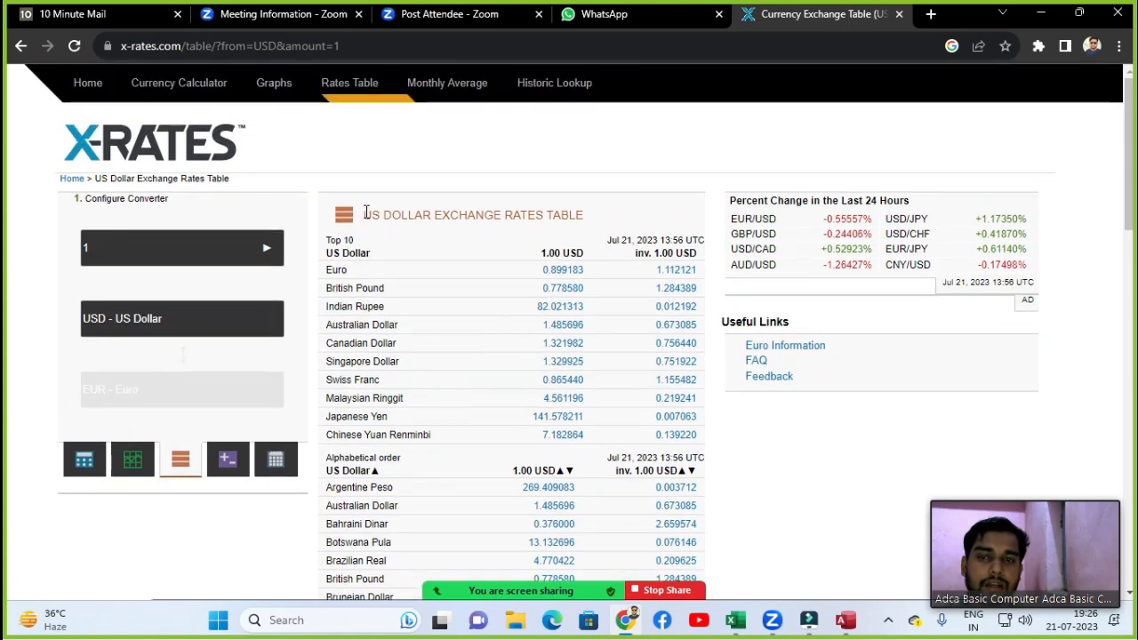
drag(366, 213, 410, 213)
click(447, 180)
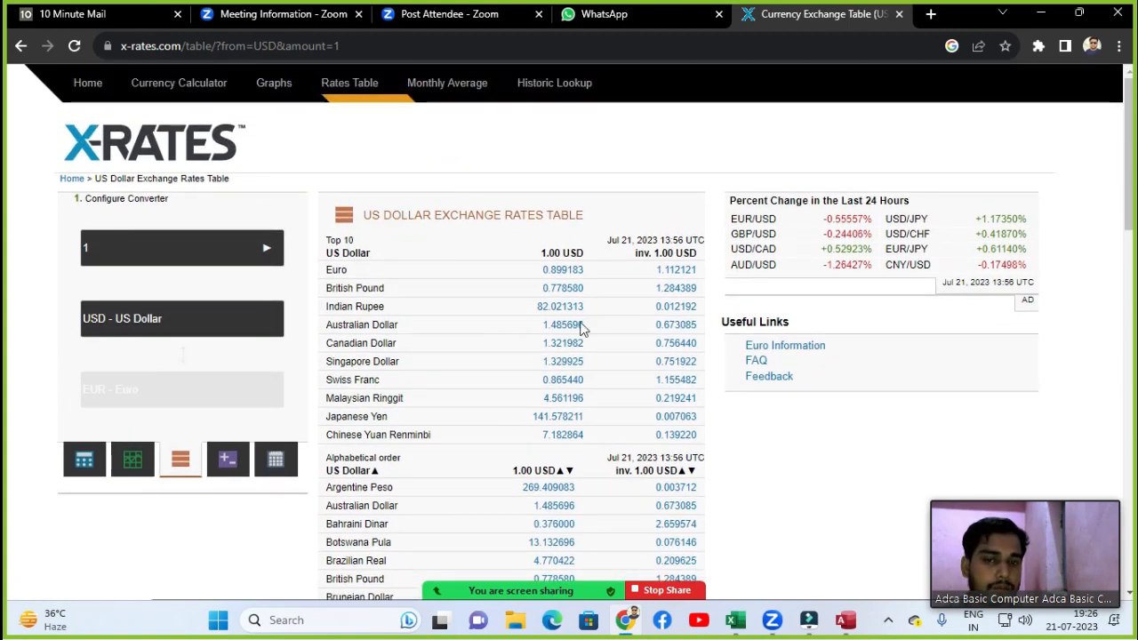
scroll(413, 305, down, 1)
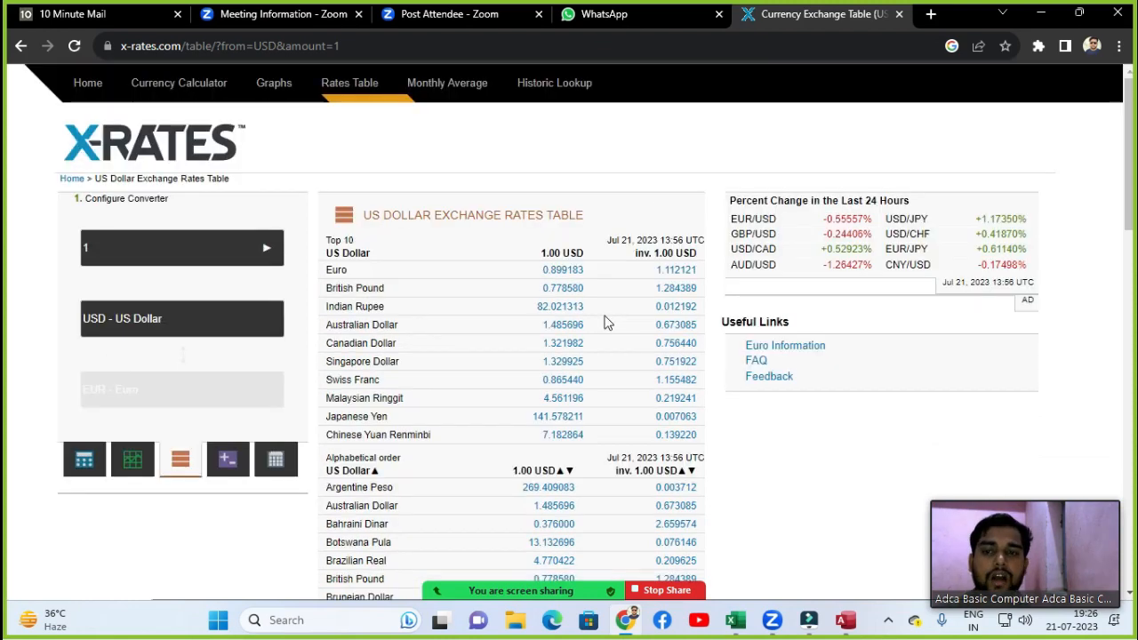
scroll(640, 267, up, 1)
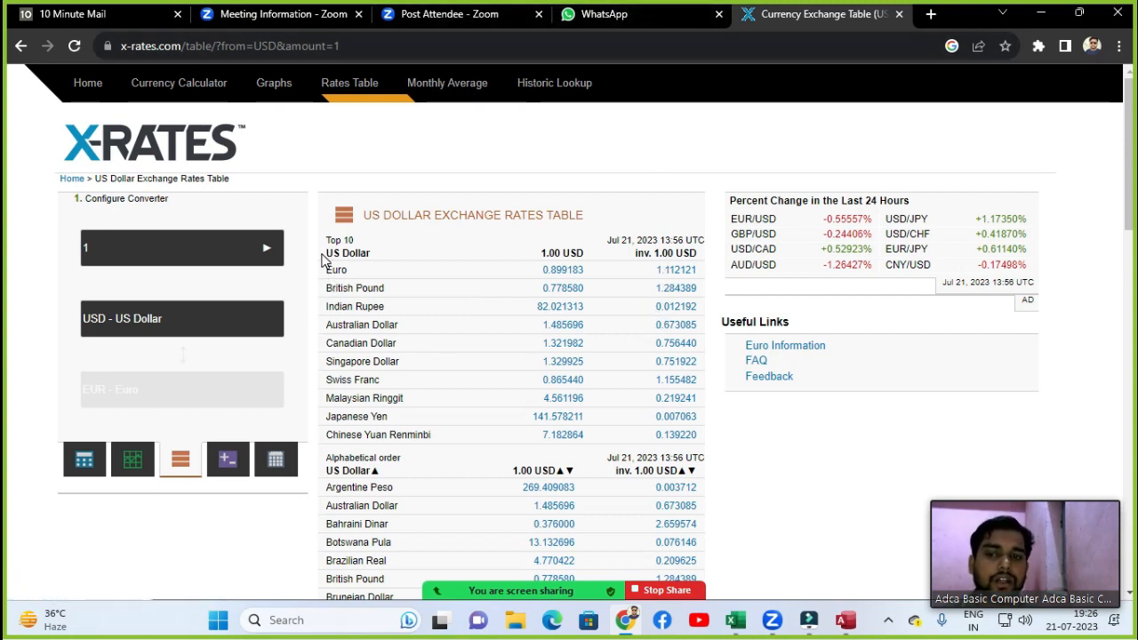
drag(323, 253, 385, 256)
click(365, 254)
click(385, 260)
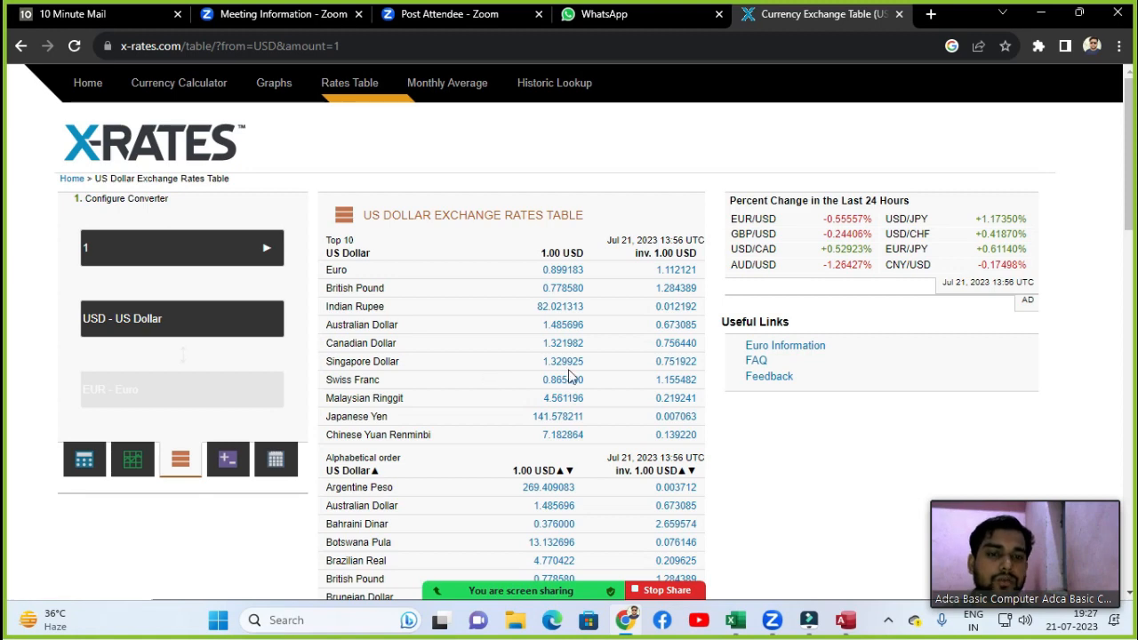
scroll(569, 378, down, 1)
scroll(564, 363, up, 1)
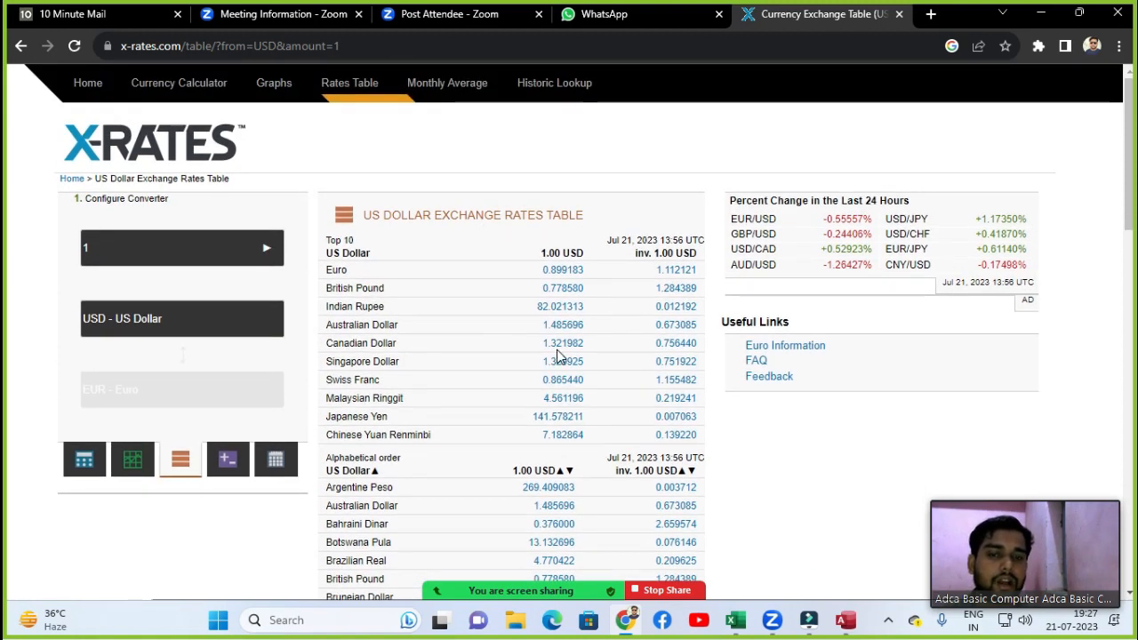
scroll(558, 356, down, 1)
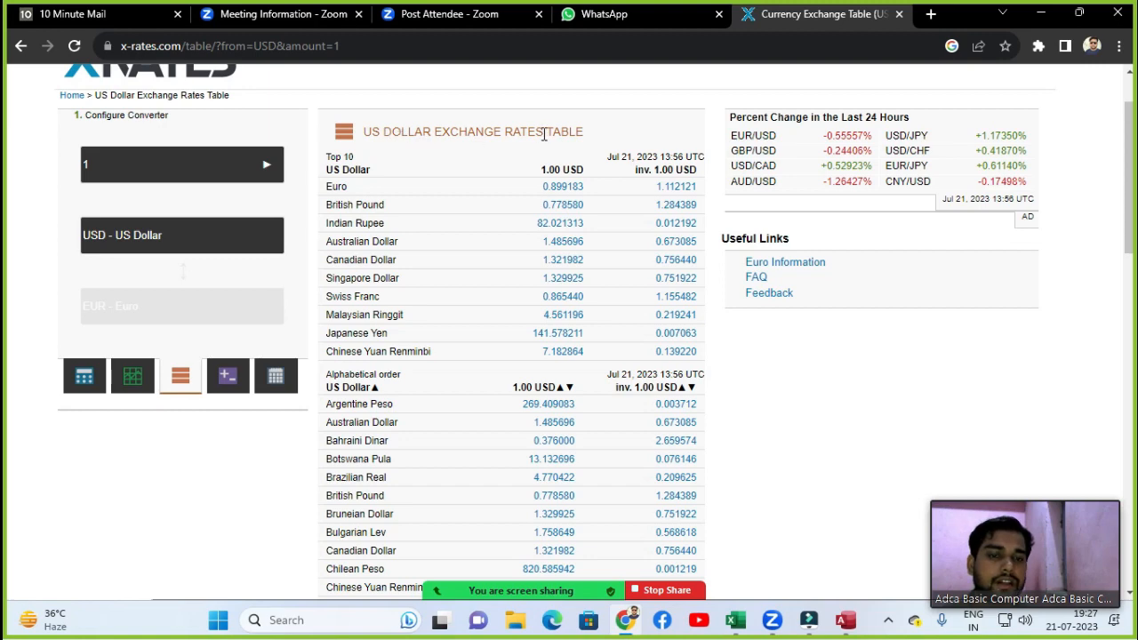
scroll(536, 279, down, 6)
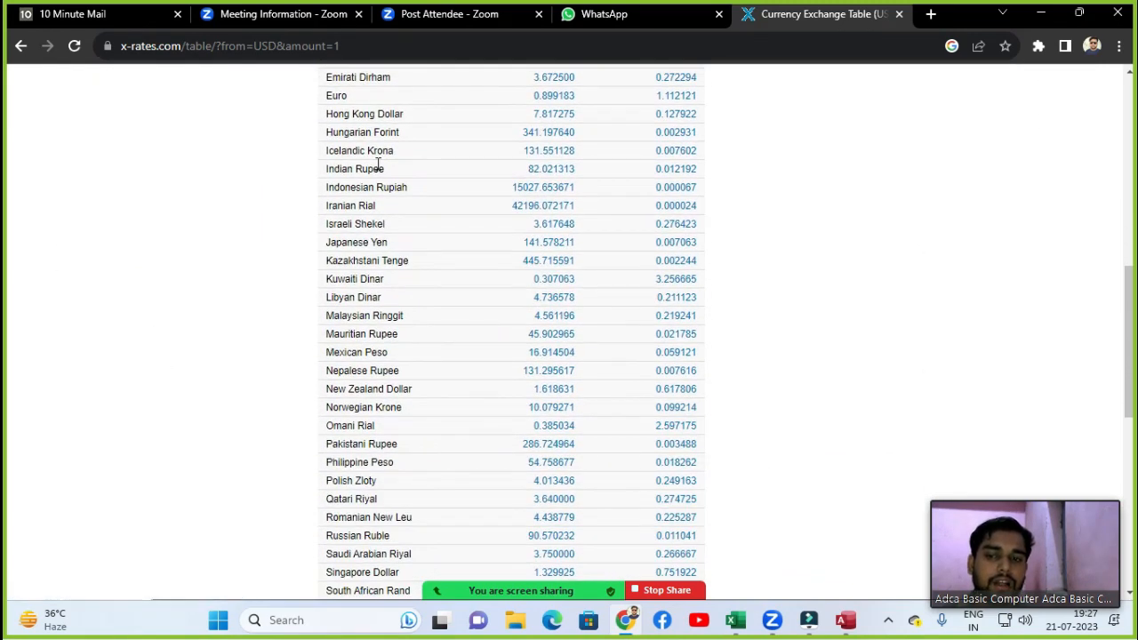
scroll(386, 175, down, 3)
scroll(380, 189, down, 1)
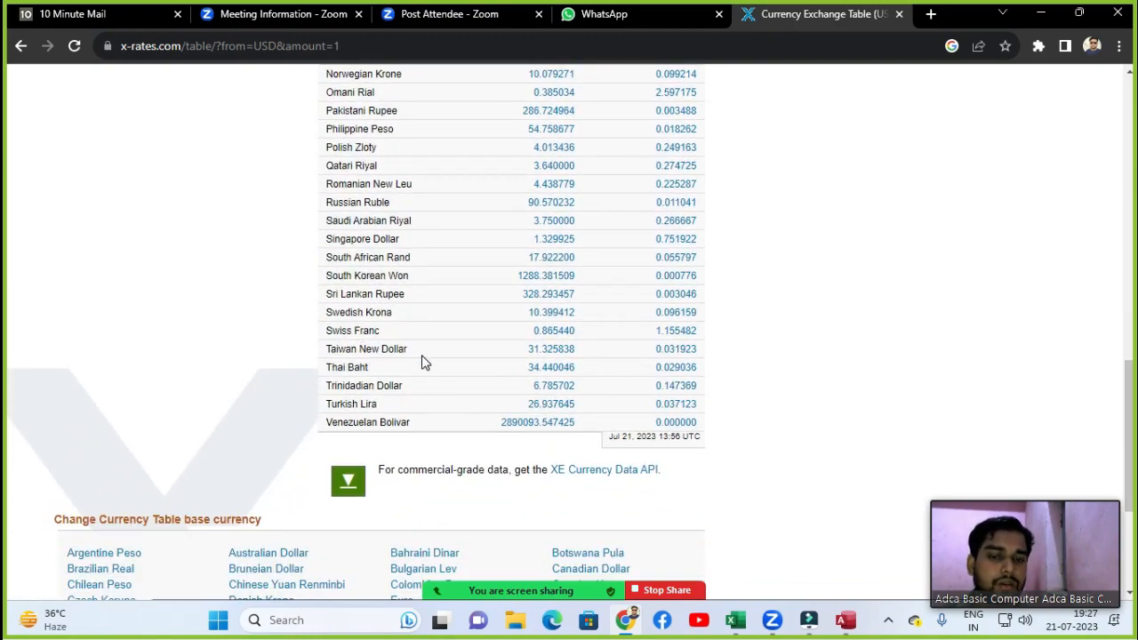
scroll(422, 362, up, 11)
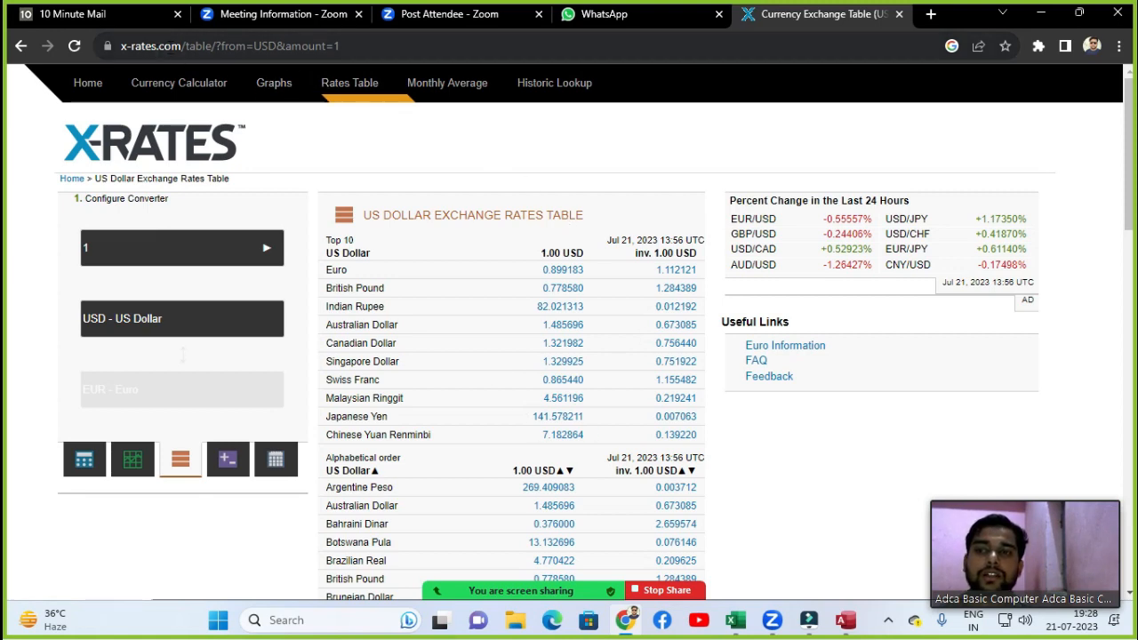
- Copy the web address of the US Dollar rates table page and switch back to the Book4 workbook in Excel
click(368, 45)
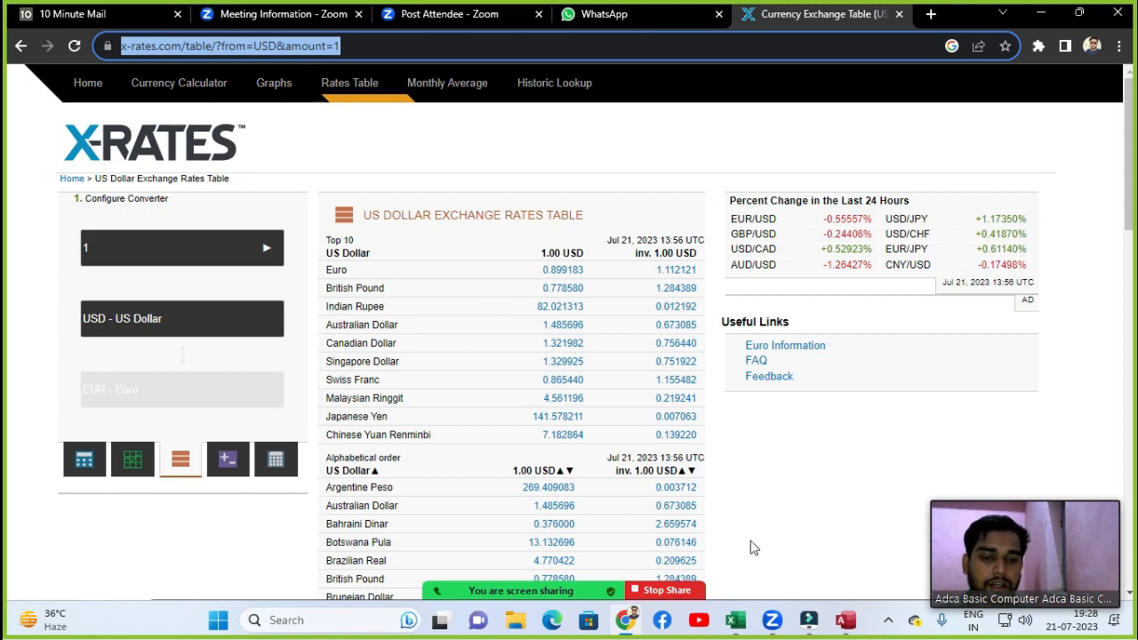
mouse_move(735, 620)
click(807, 554)
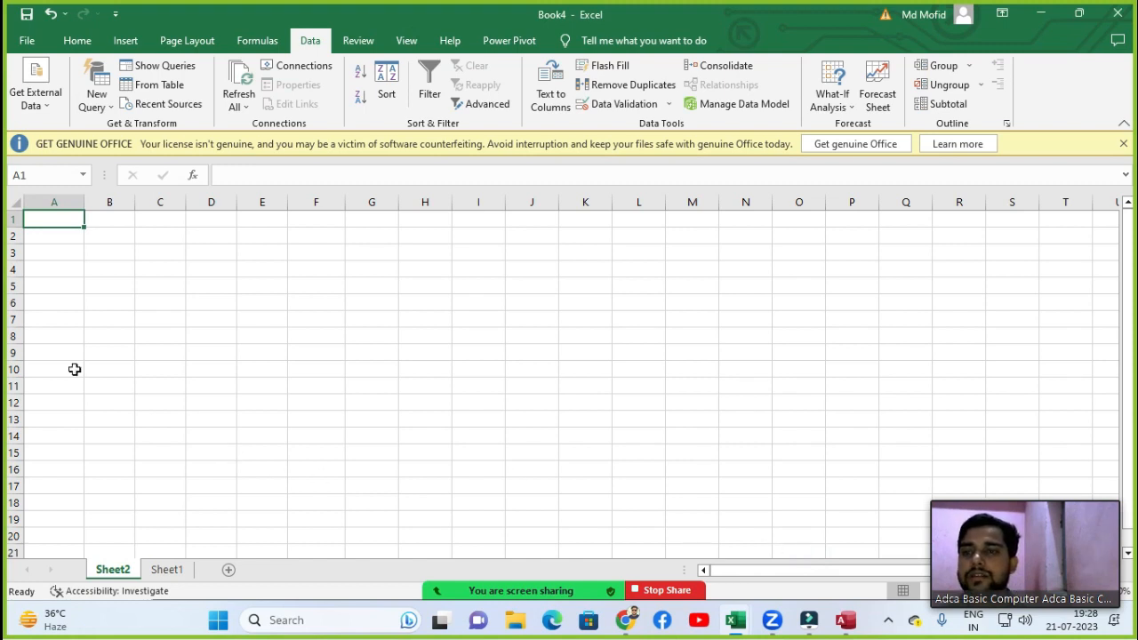
- Start a new web query for external data and allow scripts to continue running on its start page
click(49, 114)
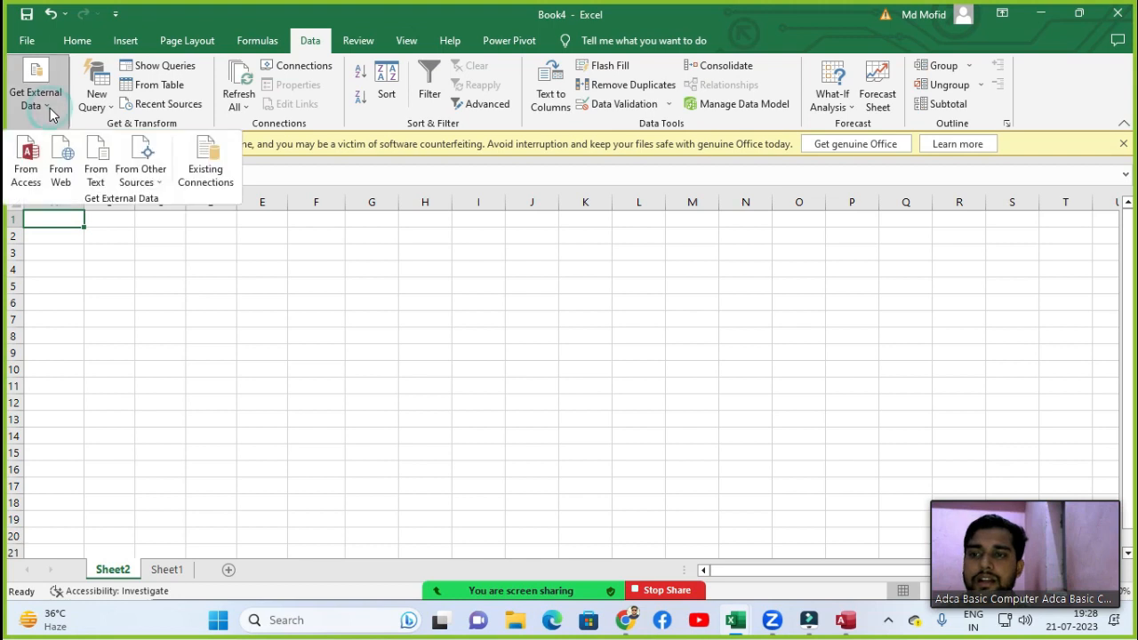
click(65, 169)
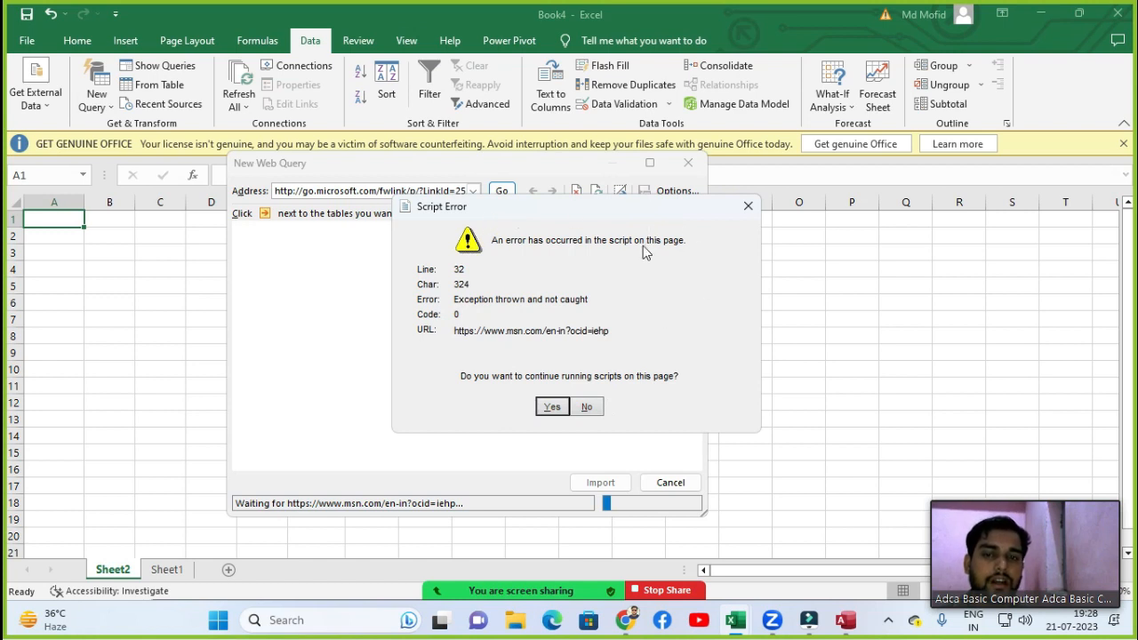
click(551, 408)
click(552, 408)
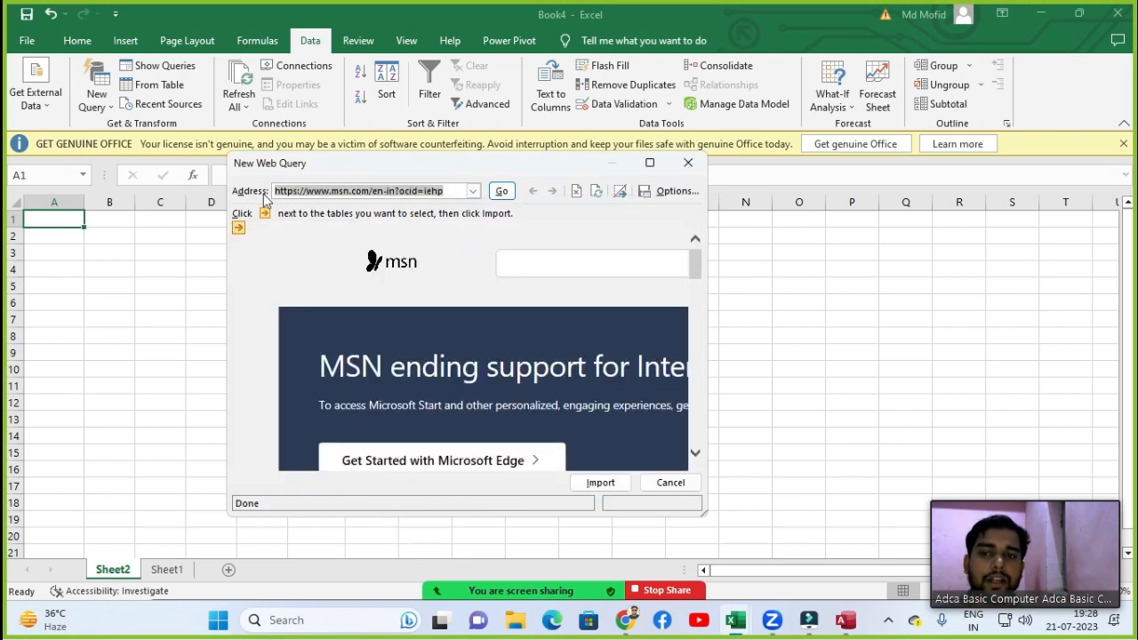
- Replace the web query's address with the copied x-rates.com/table/?from=USD&amount=1 link and load that page
click(455, 187)
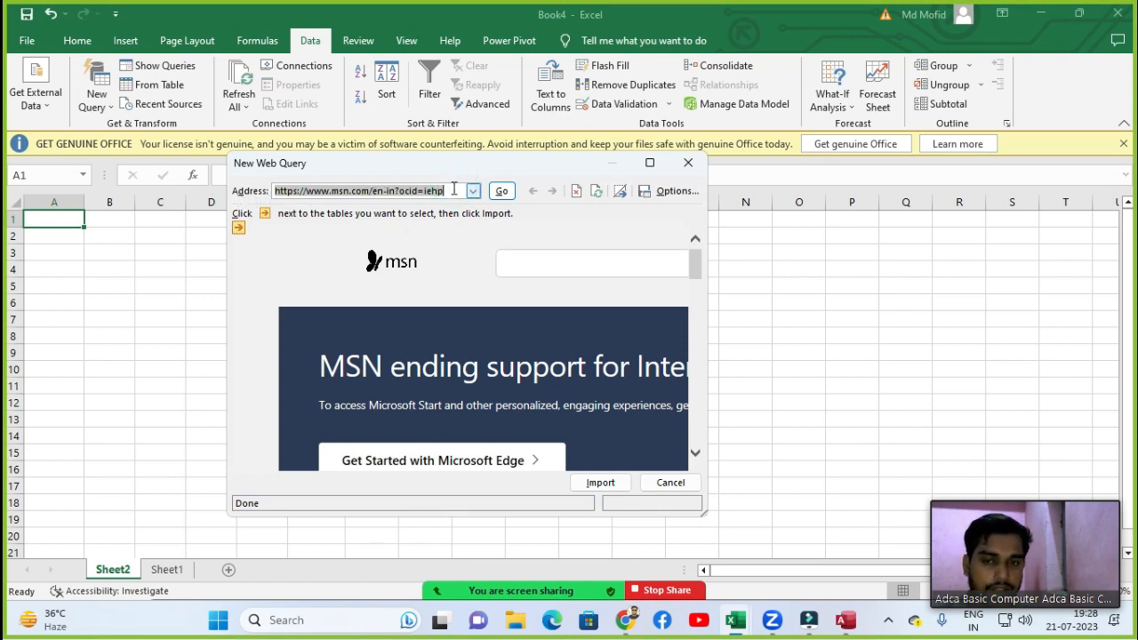
key(BackSpace)
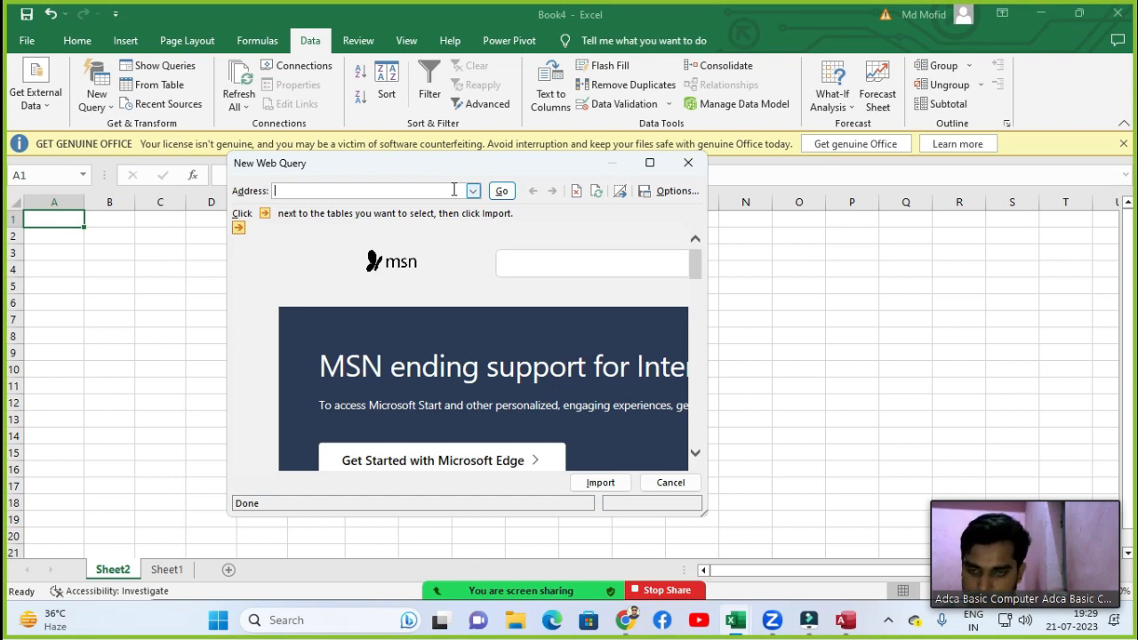
key(ctrl+v)
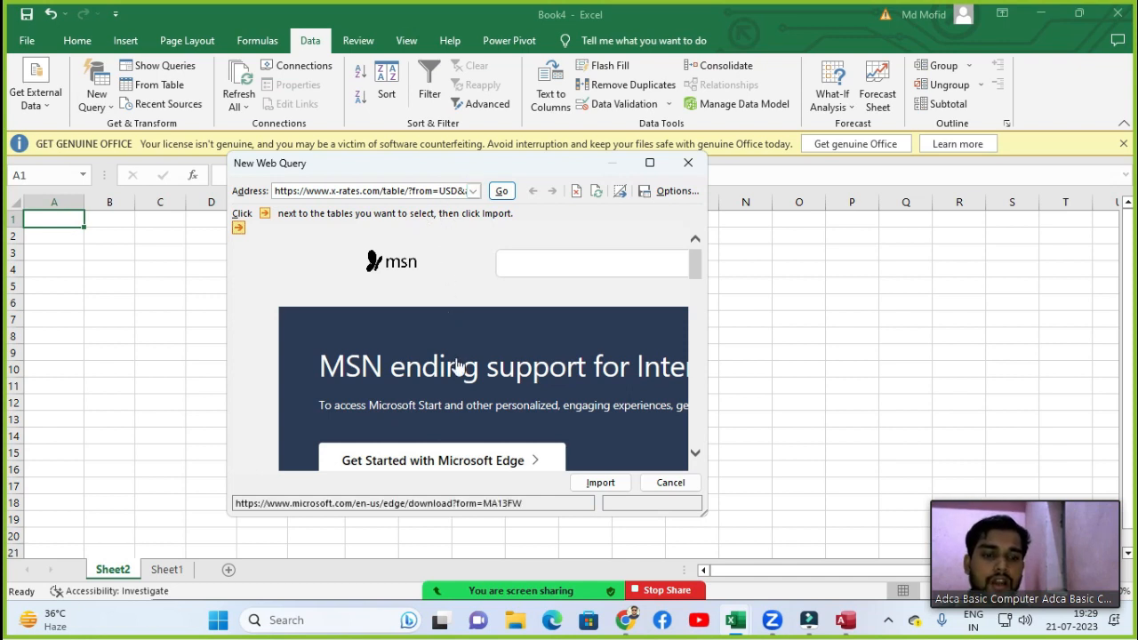
click(502, 194)
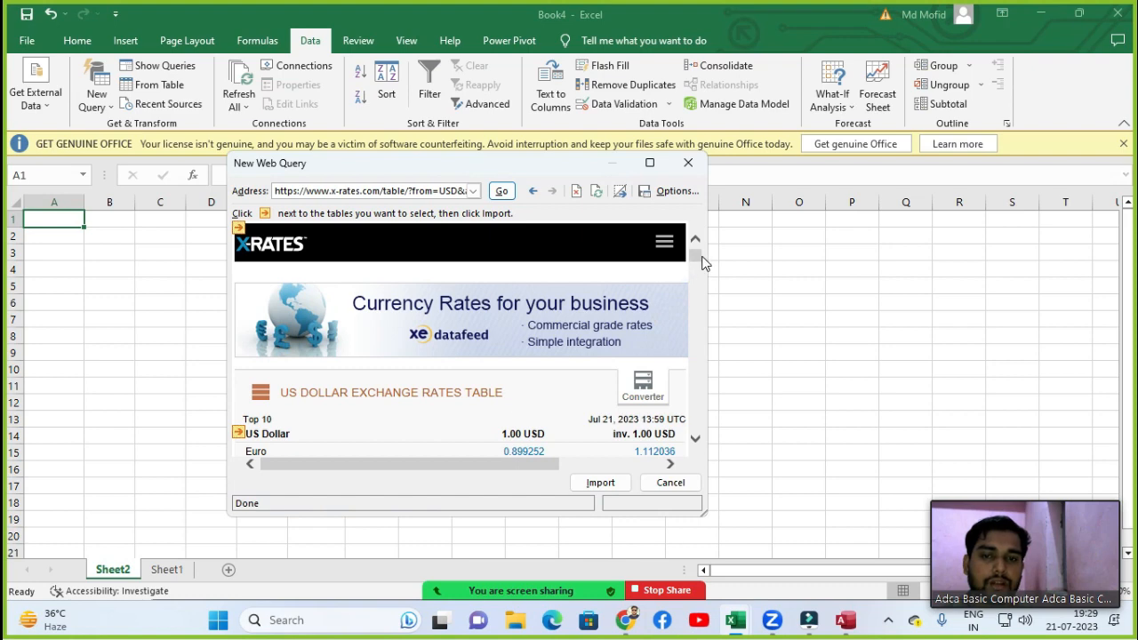
- Compare the Top 10 US Dollar rates in the web query preview with the X-Rates page in Chrome, returning to Book4
scroll(694, 256, down, 2)
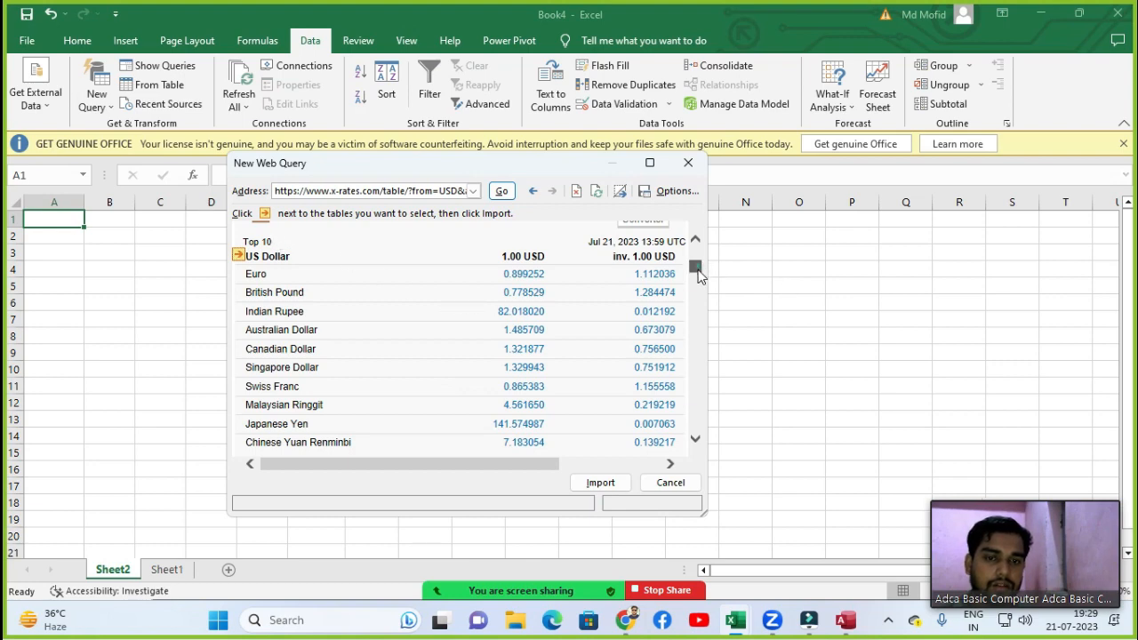
drag(695, 266, 697, 255)
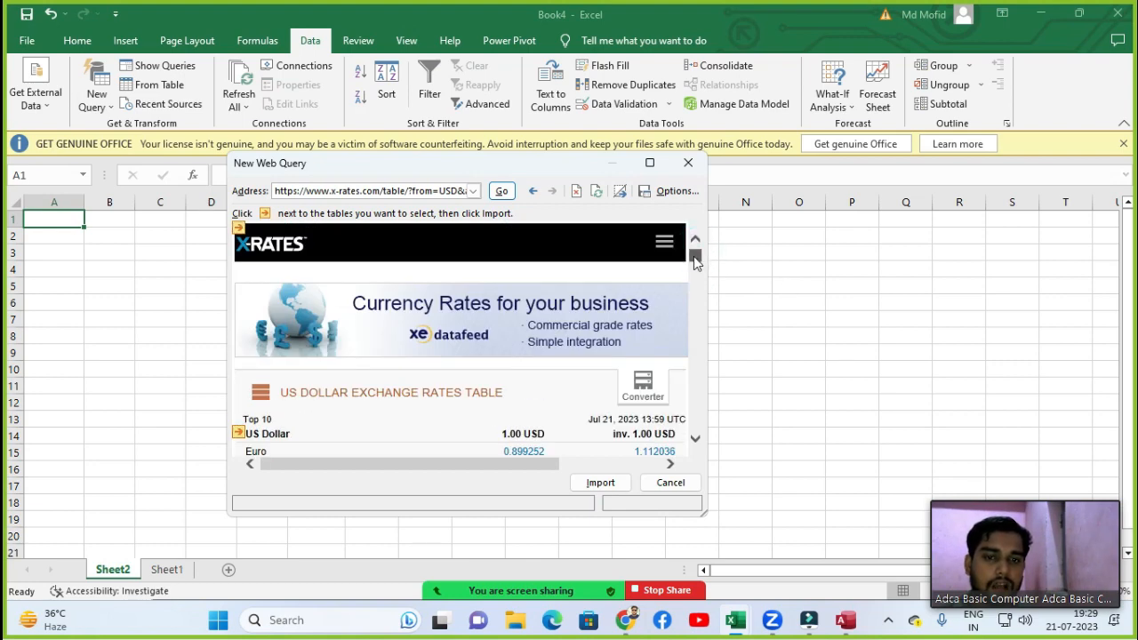
scroll(582, 302, down, 4)
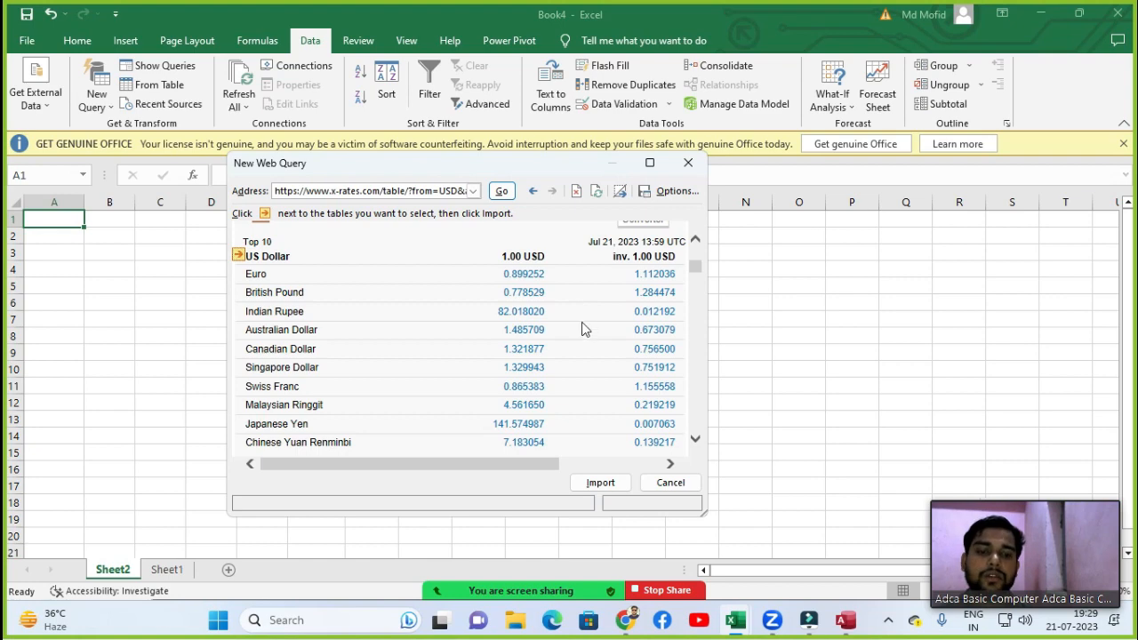
click(625, 627)
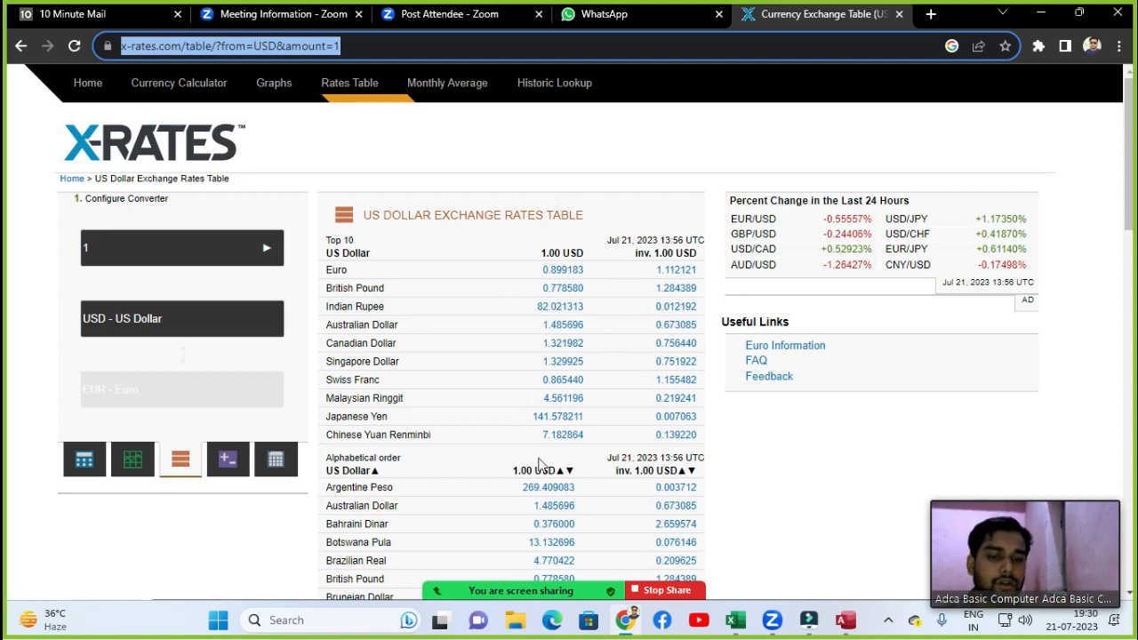
mouse_move(735, 619)
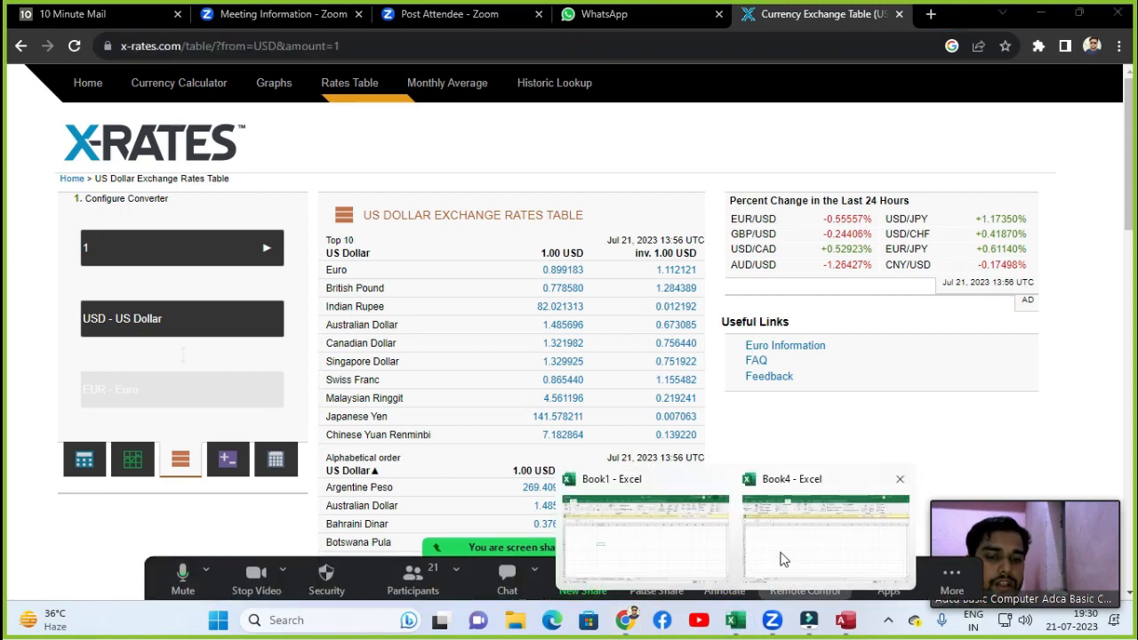
click(781, 558)
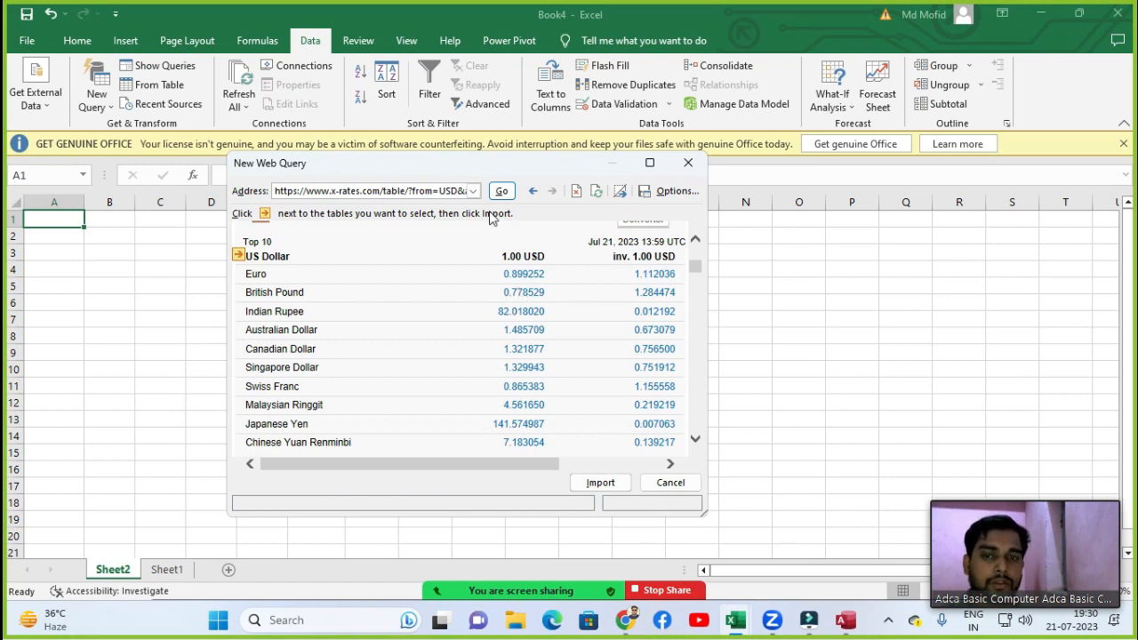
- Reposition the New Web Query window over the sheet and select the Top 10 US Dollar rates table for import
drag(523, 171, 414, 157)
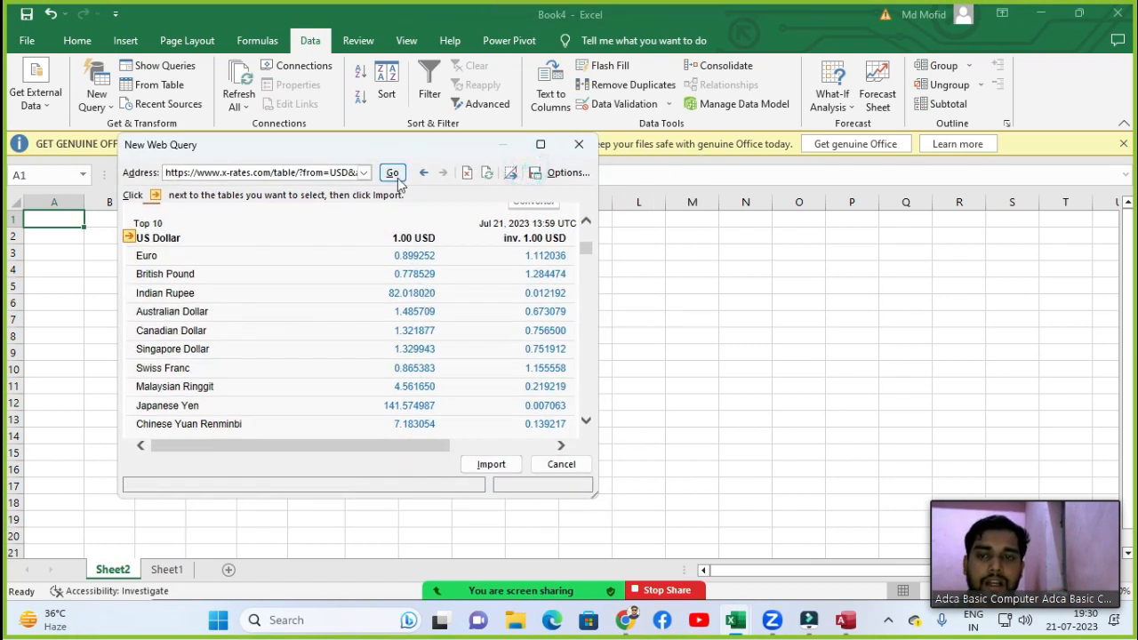
drag(321, 147, 379, 175)
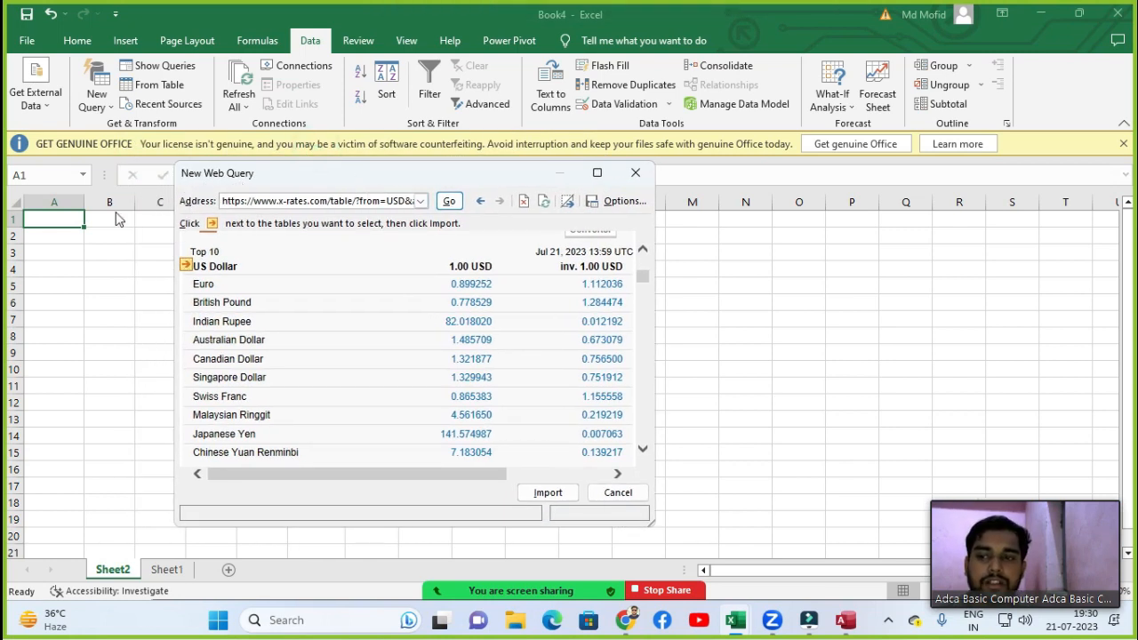
click(186, 268)
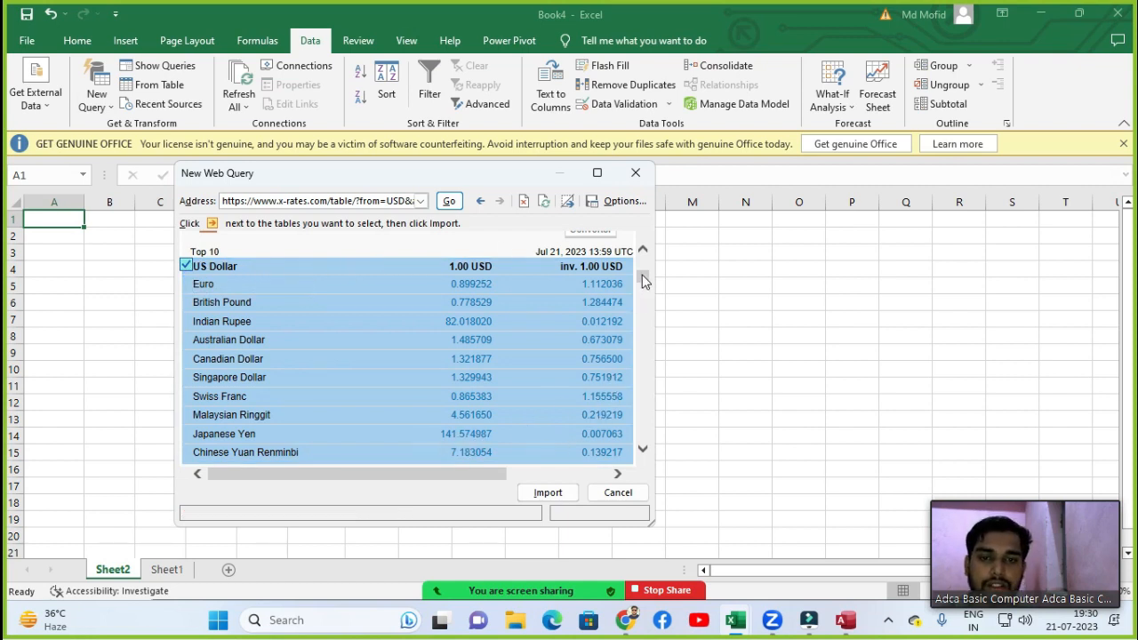
- Add the alphabetical-order US Dollar rates table below the Top 10 list to the web query's selection
scroll(641, 282, down, 3)
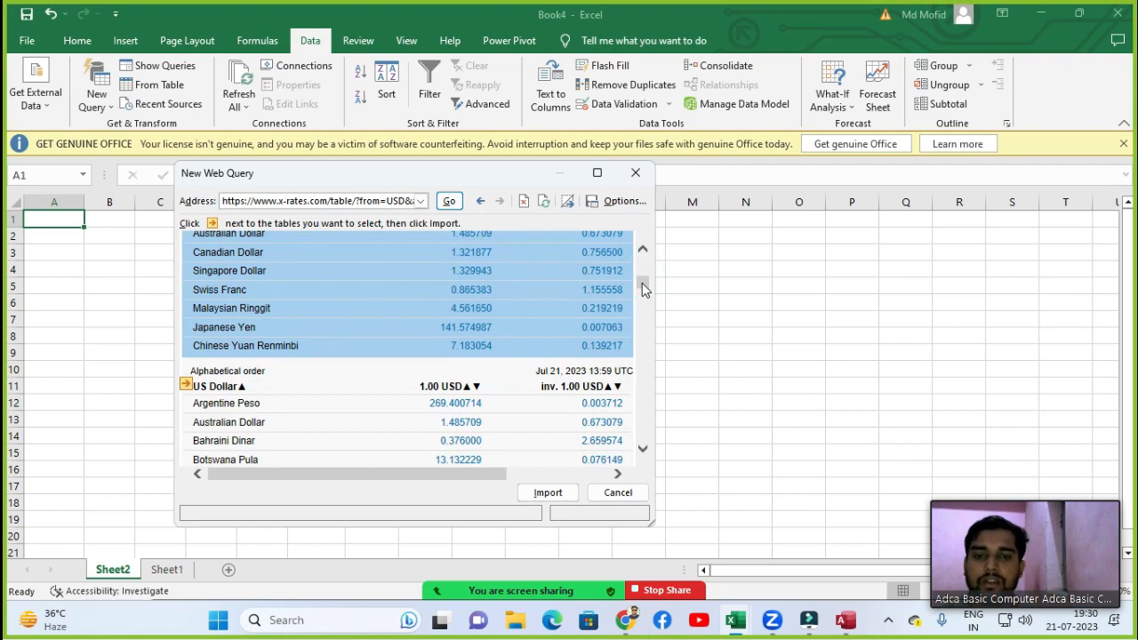
scroll(642, 282, down, 3)
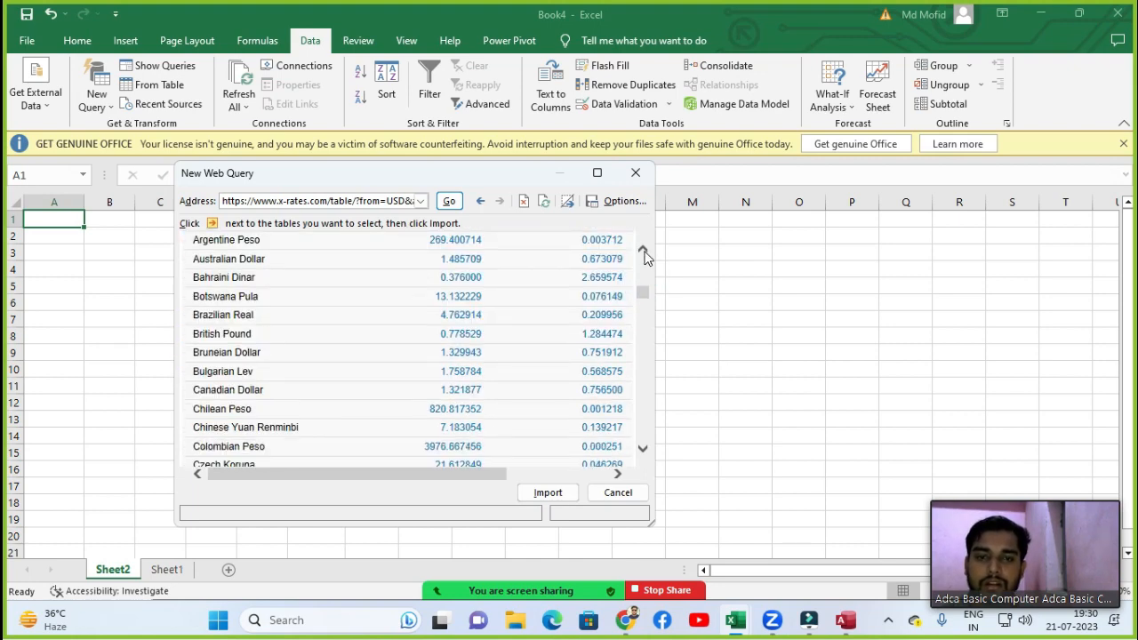
click(643, 249)
click(643, 249)
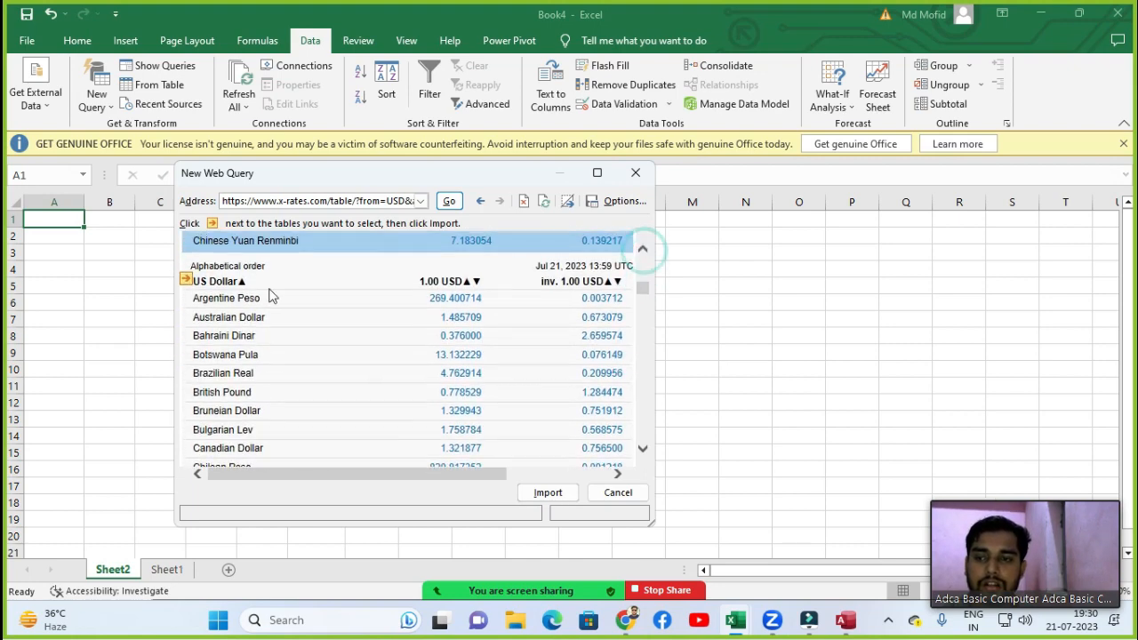
click(187, 281)
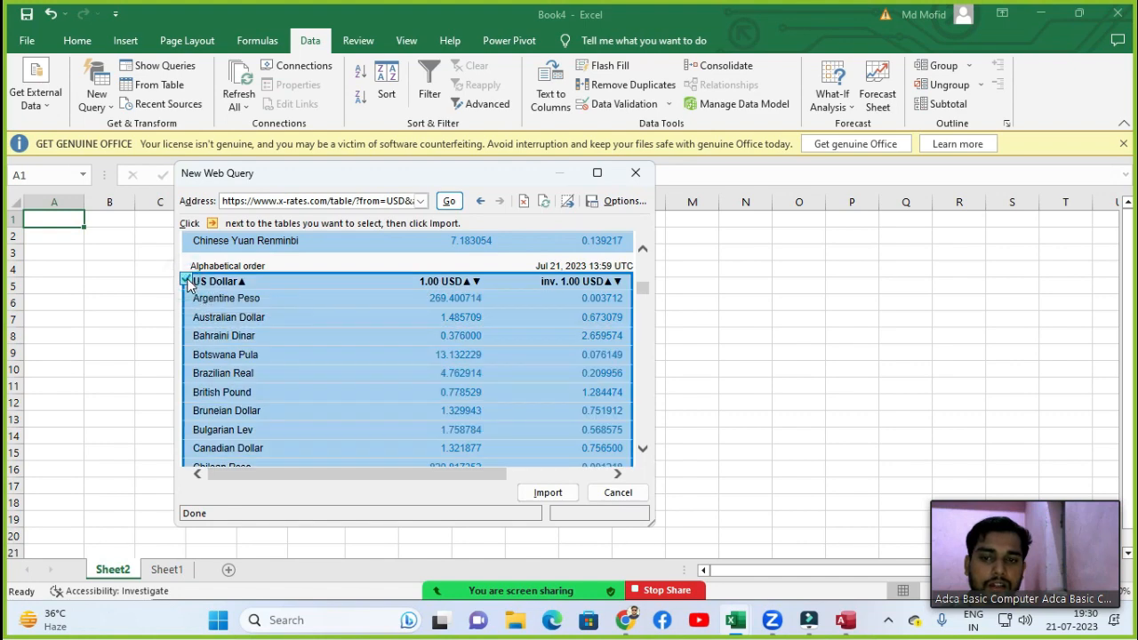
- Check the alphabetical table's selection through its last currency row and start importing both selected rate tables
click(644, 455)
click(643, 455)
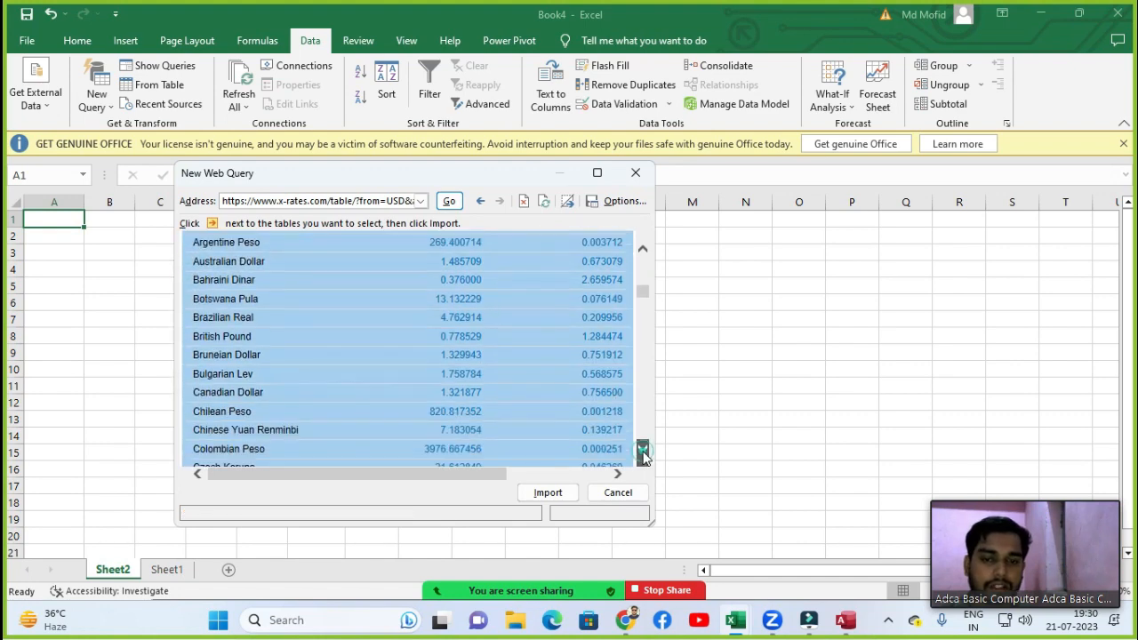
click(644, 455)
click(643, 455)
click(643, 455)
click(643, 455)
click(643, 455)
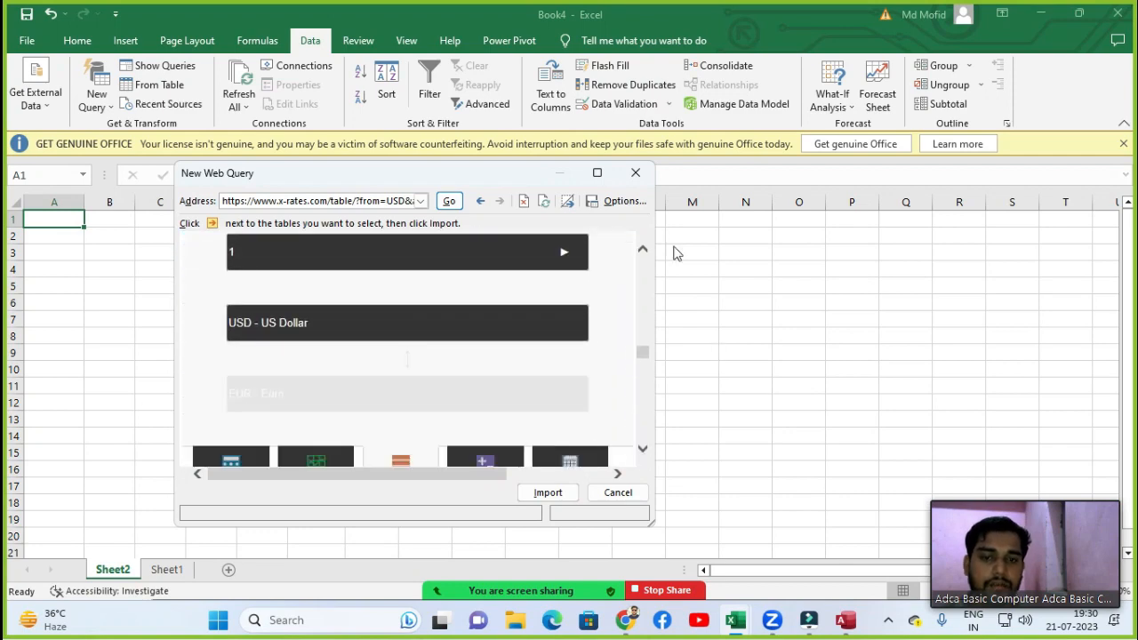
click(643, 249)
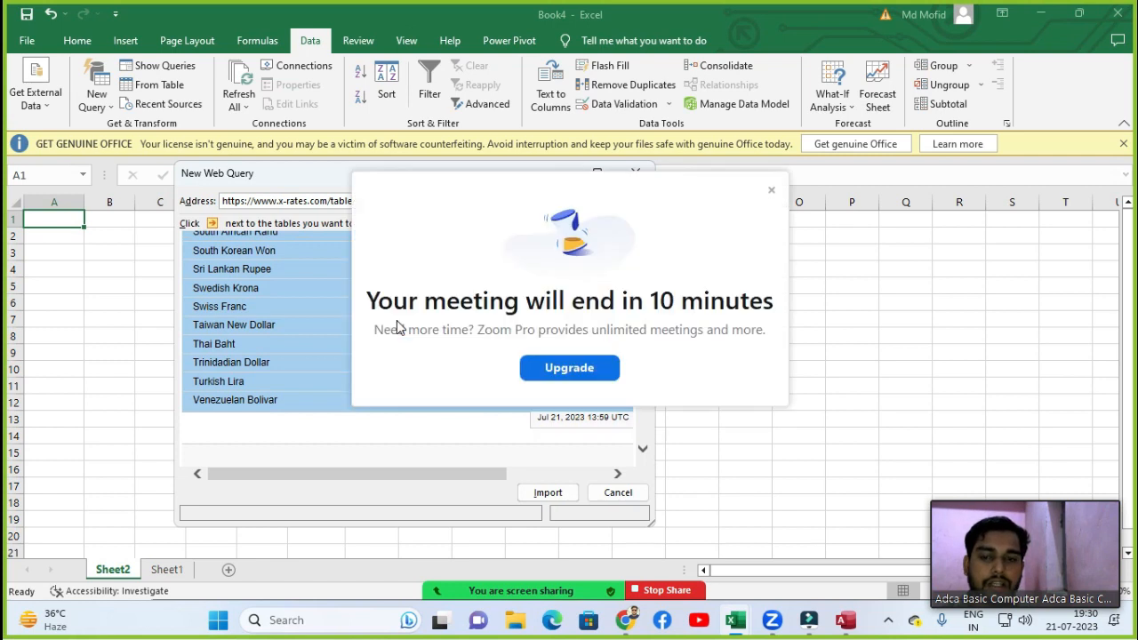
click(770, 189)
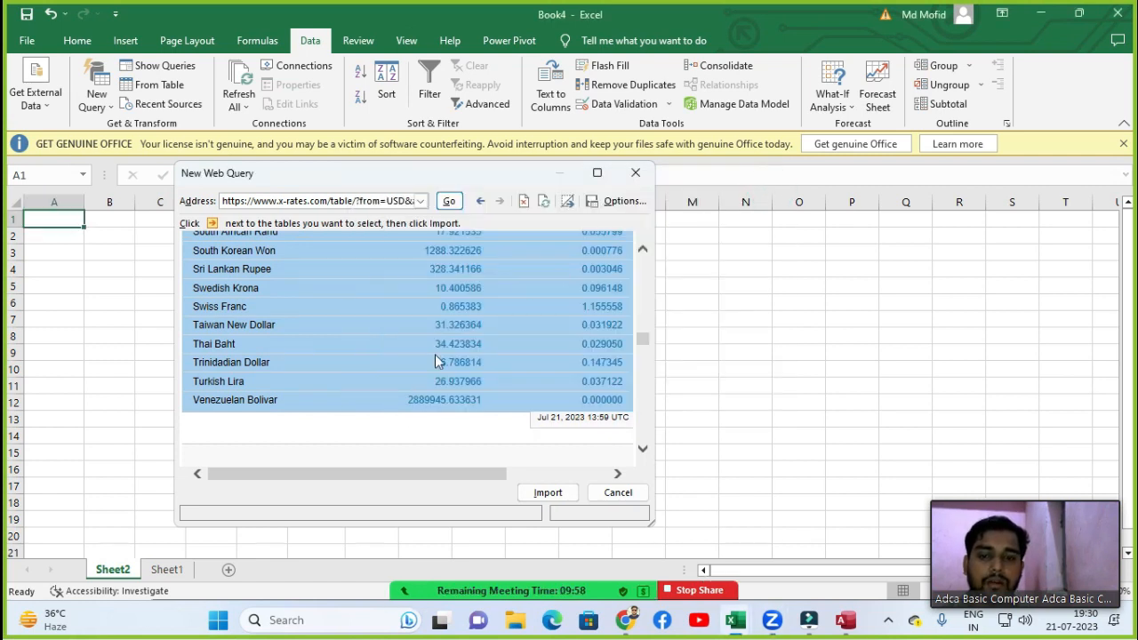
click(549, 494)
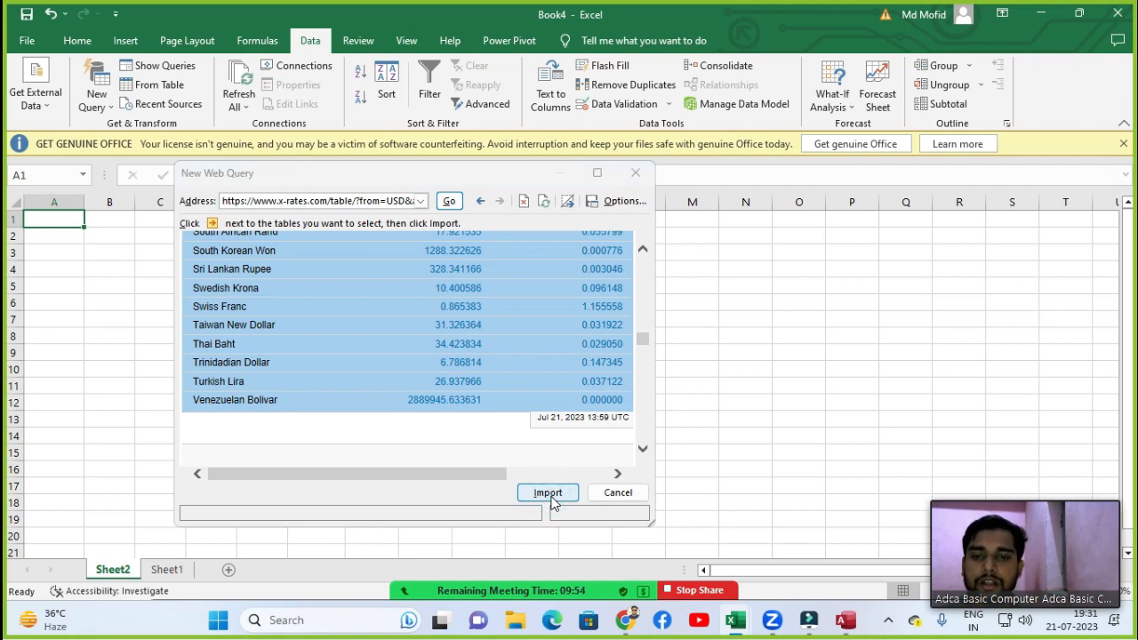